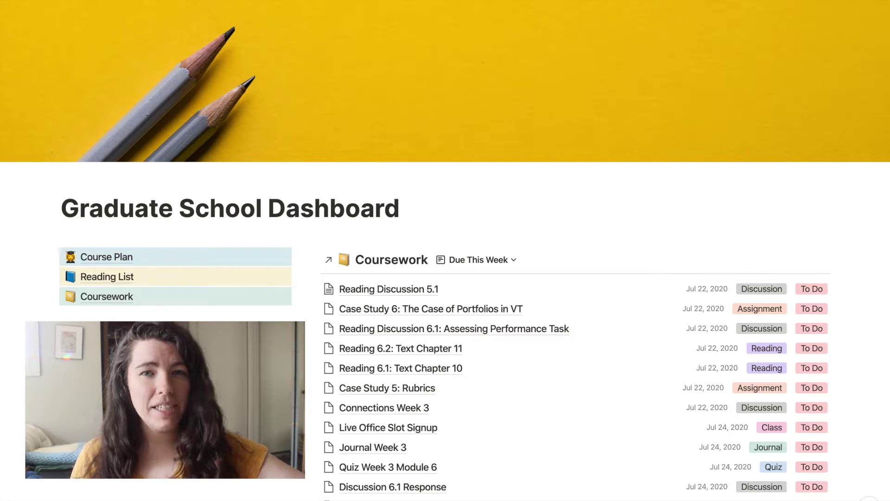
- Open the Coursework database, browse its module-grouped assignments, and bring up the Filter settings
{"action": "left_click", "coordinate": [119, 305]}
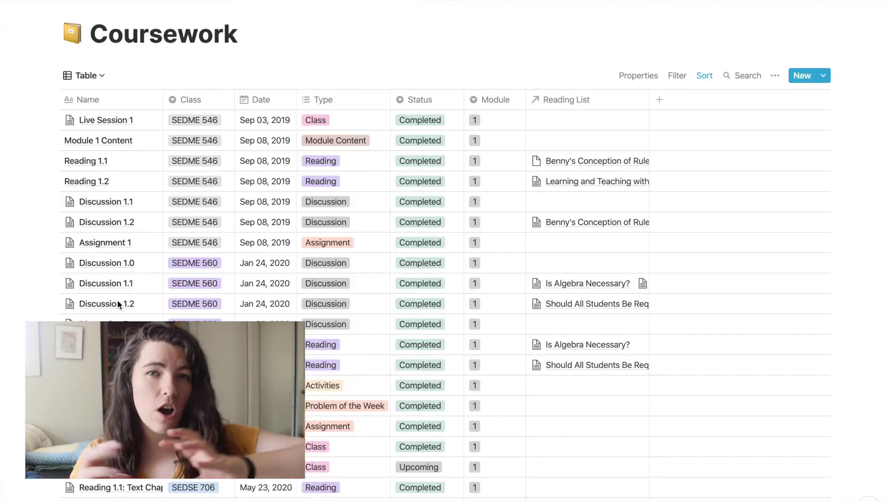
{"action": "scroll", "coordinate": [117, 304], "scroll_direction": "down", "scroll_amount": 12}
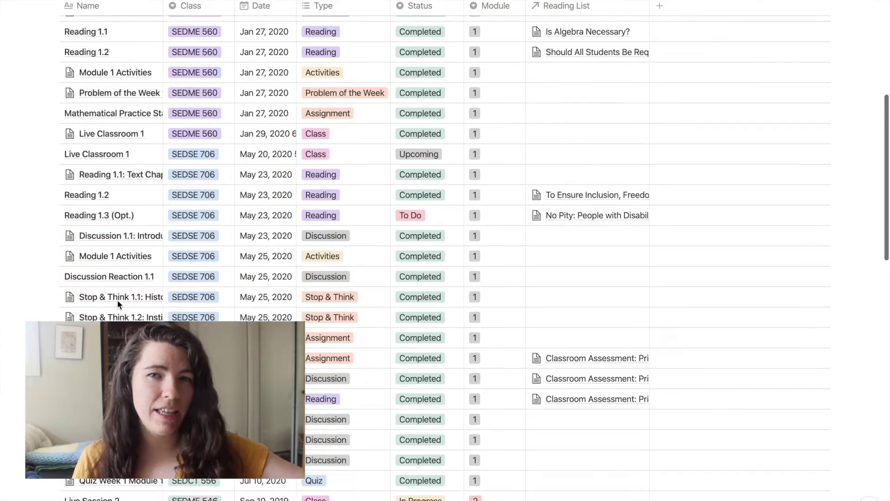
{"action": "scroll", "coordinate": [118, 302], "scroll_direction": "down", "scroll_amount": 10}
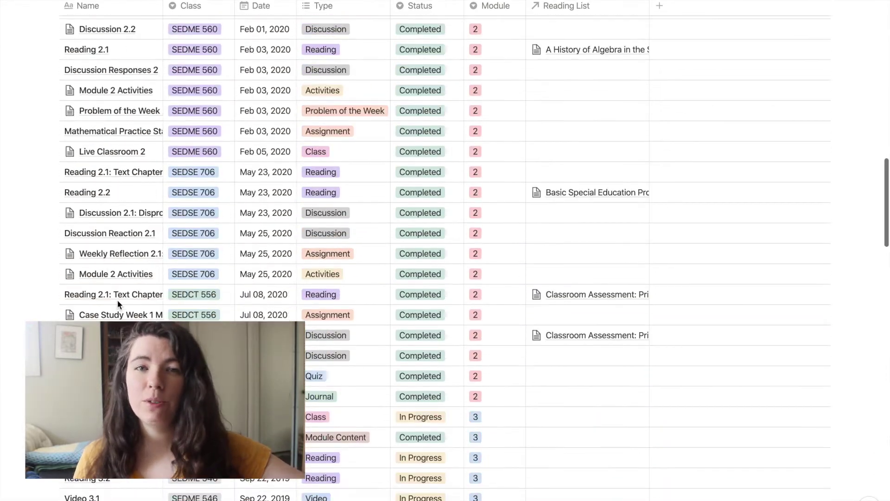
{"action": "scroll", "coordinate": [118, 304], "scroll_direction": "down", "scroll_amount": 20}
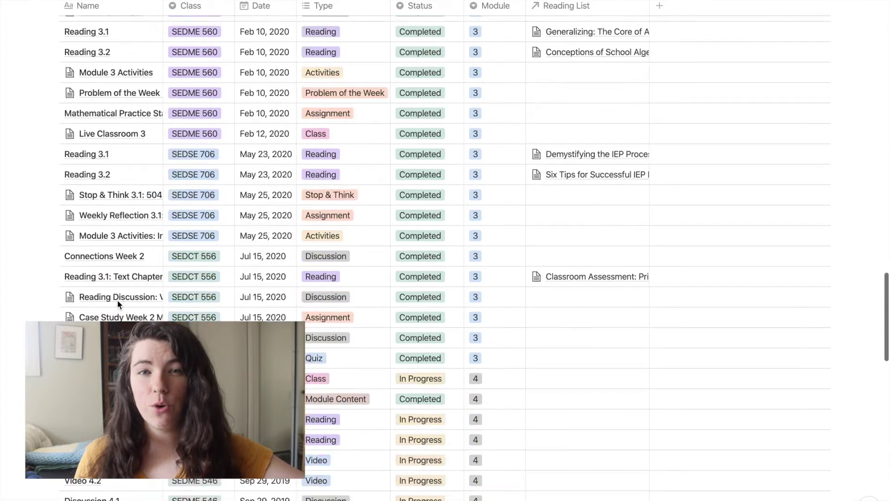
{"action": "scroll", "coordinate": [119, 305], "scroll_direction": "down", "scroll_amount": 20}
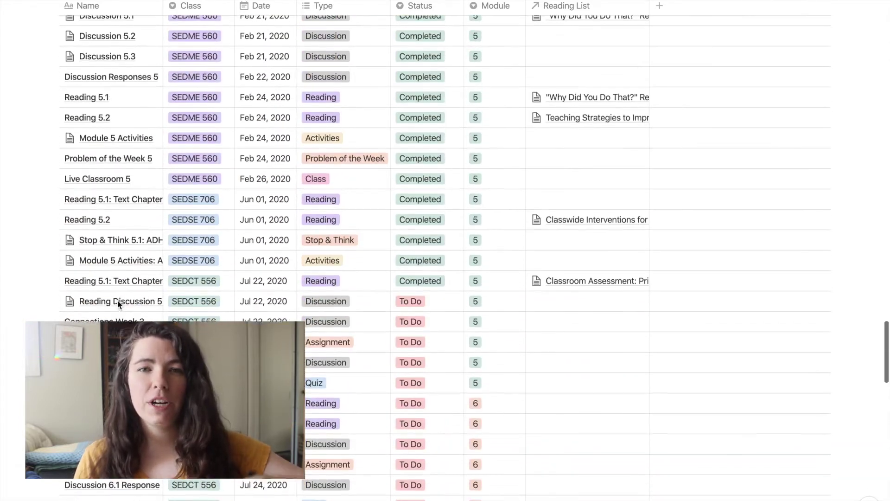
{"action": "scroll", "coordinate": [118, 300], "scroll_direction": "down", "scroll_amount": 5}
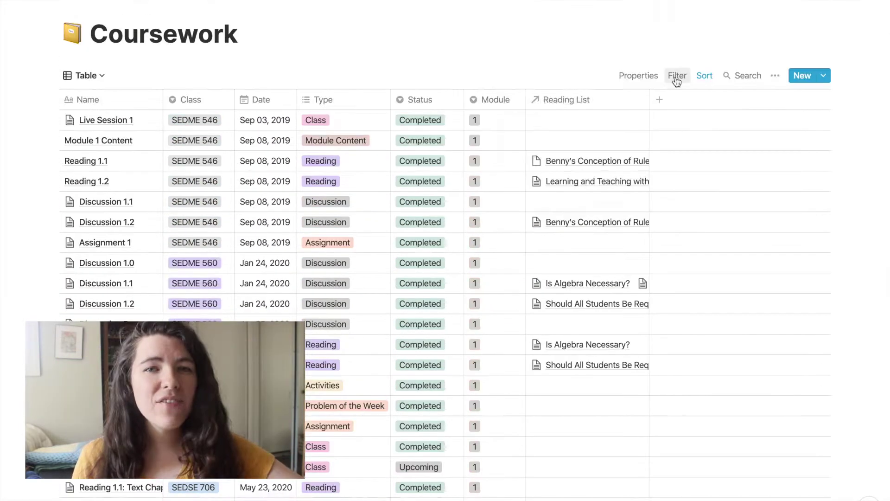
{"action": "left_click", "coordinate": [675, 76]}
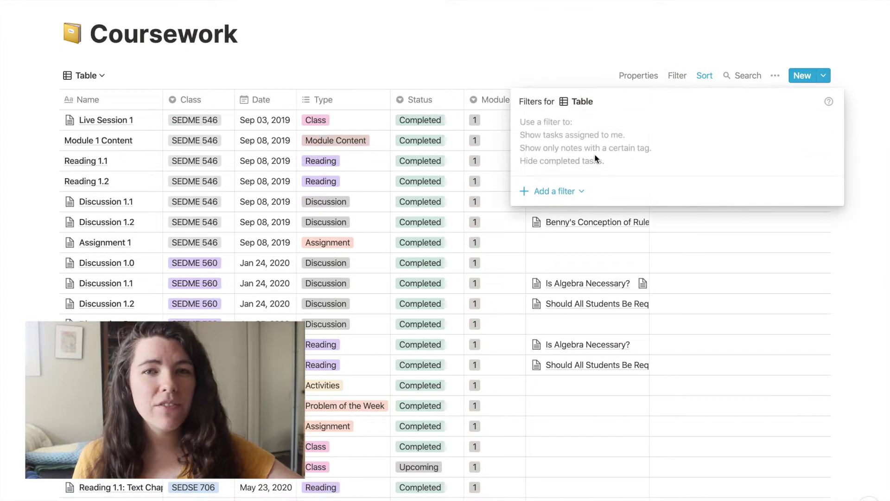
- Add a Class filter, first trying SEDCT 556, then settling on SEDME 000
{"action": "left_click", "coordinate": [568, 191]}
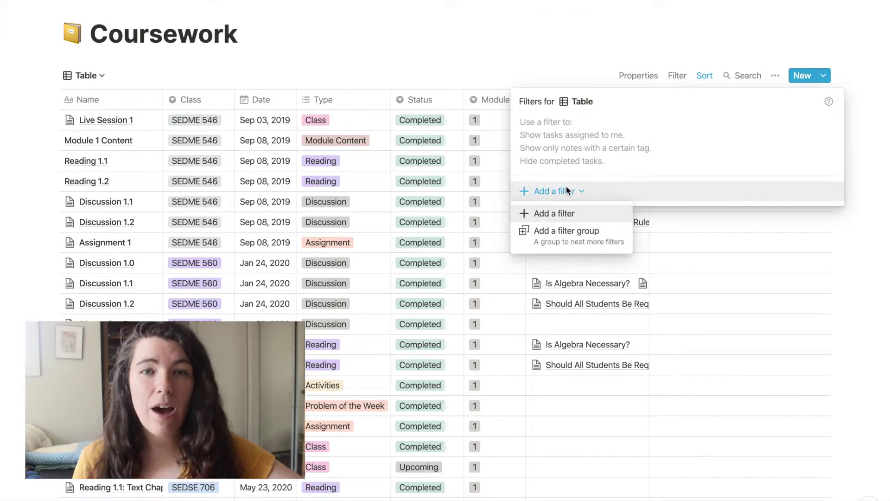
{"action": "left_click", "coordinate": [555, 217]}
{"action": "left_click", "coordinate": [619, 128]}
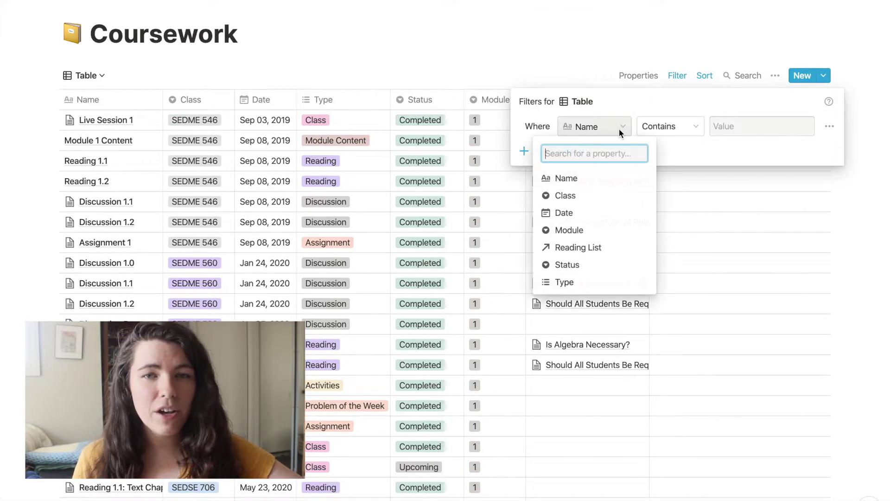
{"action": "left_click", "coordinate": [566, 199]}
{"action": "left_click", "coordinate": [742, 130]}
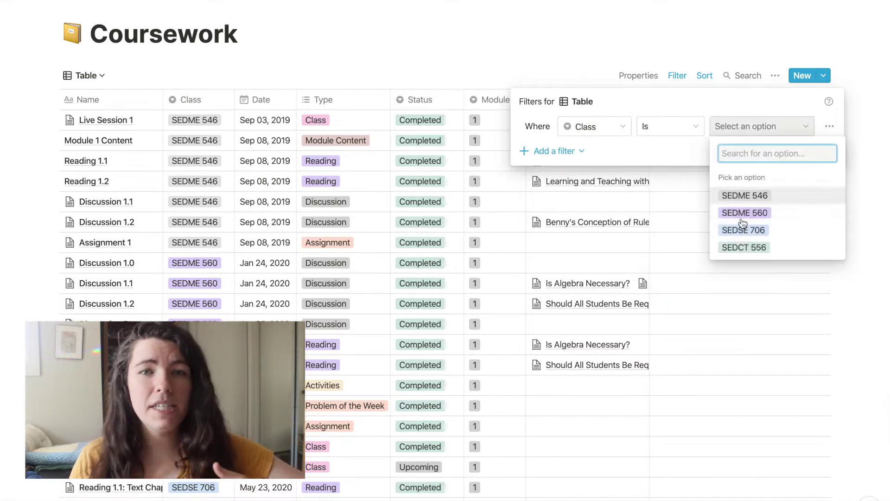
{"action": "left_click", "coordinate": [744, 248]}
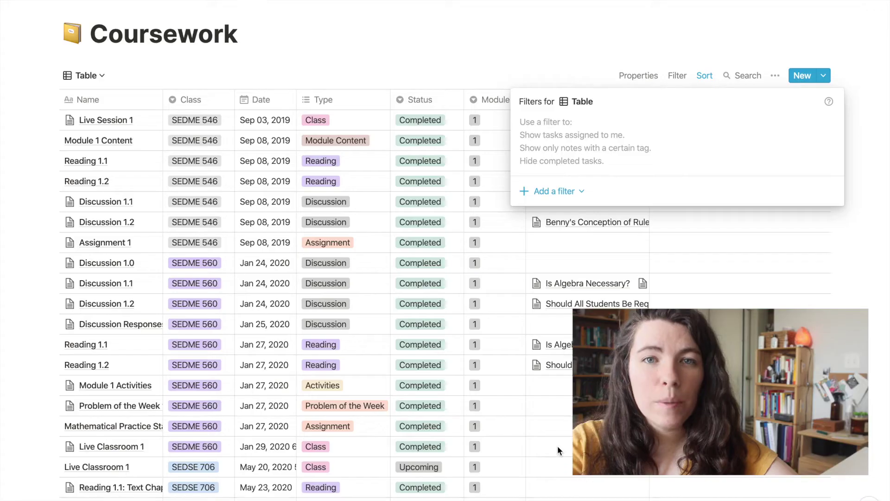
{"action": "left_click", "coordinate": [559, 192]}
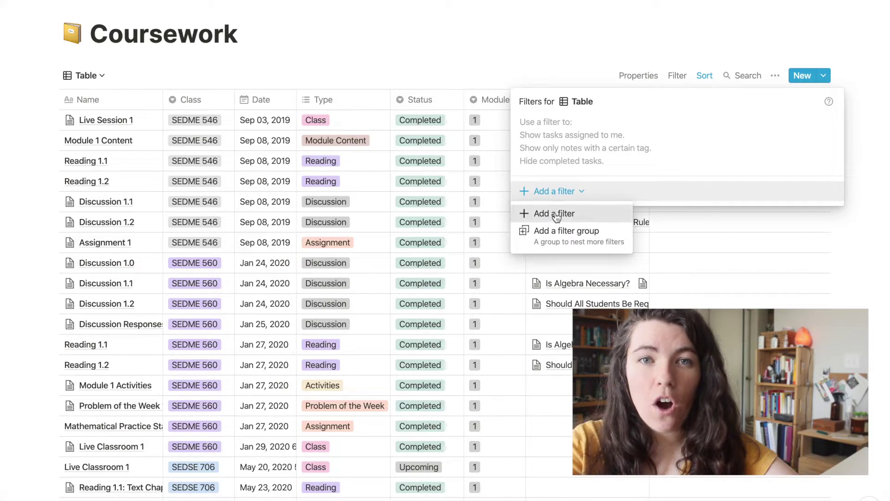
{"action": "left_click", "coordinate": [563, 212]}
{"action": "left_click", "coordinate": [598, 128]}
{"action": "left_click", "coordinate": [571, 195]}
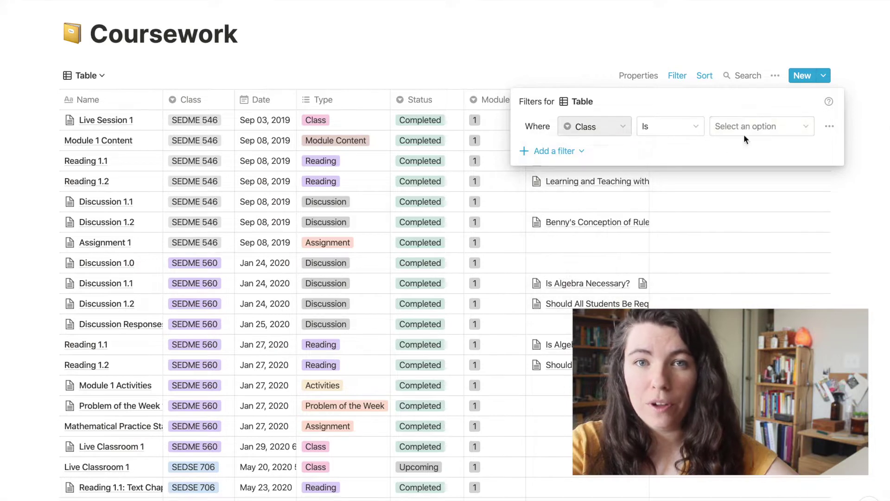
{"action": "left_click", "coordinate": [756, 130]}
{"action": "left_click", "coordinate": [745, 265]}
- Add a second filter rule: Status is To Do
{"action": "left_click", "coordinate": [561, 153]}
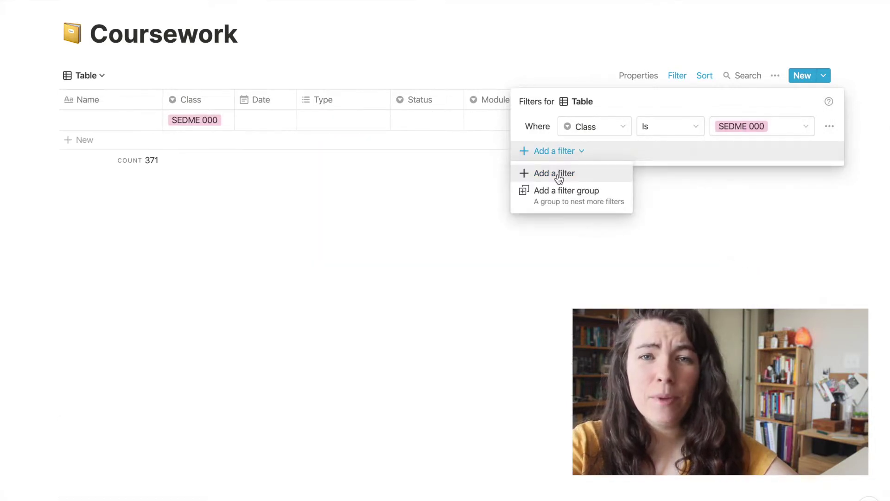
{"action": "left_click", "coordinate": [562, 174]}
{"action": "left_click", "coordinate": [596, 151]}
{"action": "left_click", "coordinate": [570, 288]}
{"action": "left_click", "coordinate": [744, 153]}
{"action": "left_click", "coordinate": [736, 256]}
- Add a third filter rule: Module is 1
{"action": "left_click", "coordinate": [556, 176]}
{"action": "left_click", "coordinate": [551, 200]}
{"action": "left_click", "coordinate": [609, 176]}
{"action": "left_click", "coordinate": [573, 279]}
{"action": "left_click", "coordinate": [730, 177]}
{"action": "left_click", "coordinate": [724, 242]}
- Add a fourth rule filtering Date to Aug 07, 2020, then close the filter panel
{"action": "left_click", "coordinate": [540, 201]}
{"action": "left_click", "coordinate": [540, 224]}
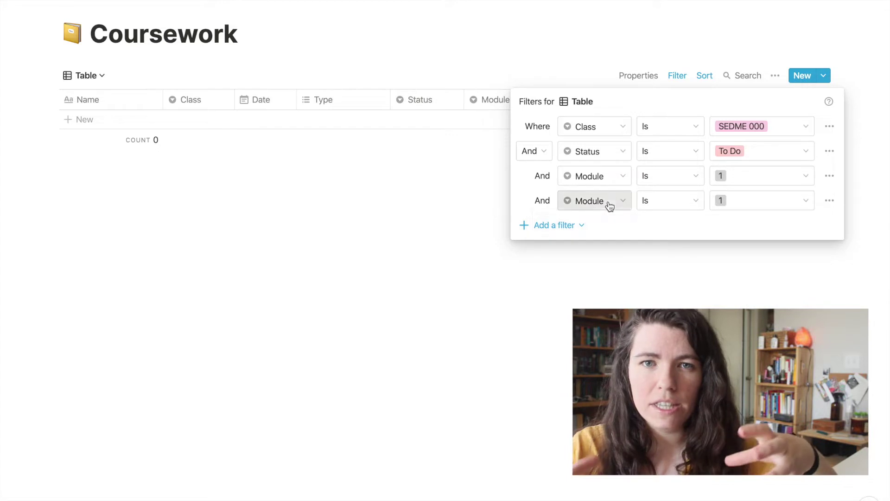
{"action": "left_click", "coordinate": [609, 201]}
{"action": "left_click", "coordinate": [586, 287]}
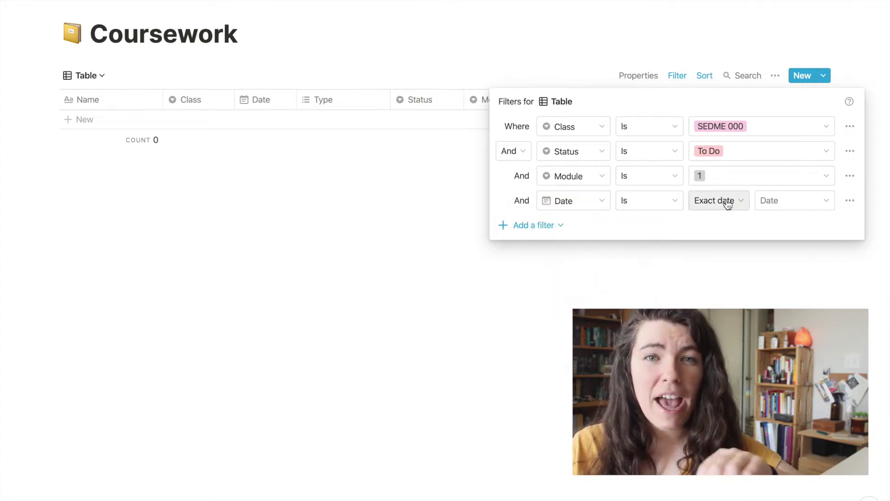
{"action": "left_click", "coordinate": [765, 201]}
{"action": "left_click", "coordinate": [855, 229]}
{"action": "left_click", "coordinate": [855, 229]}
{"action": "left_click", "coordinate": [835, 287]}
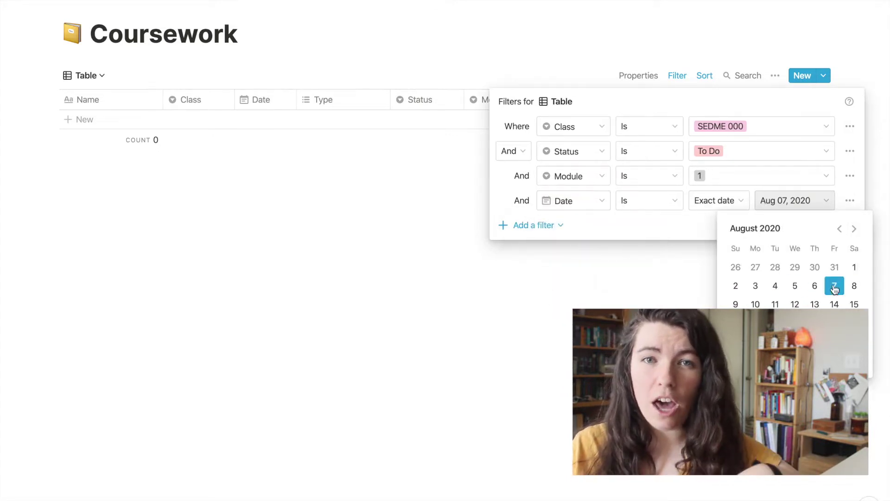
{"action": "left_click", "coordinate": [644, 232]}
{"action": "left_click", "coordinate": [638, 258]}
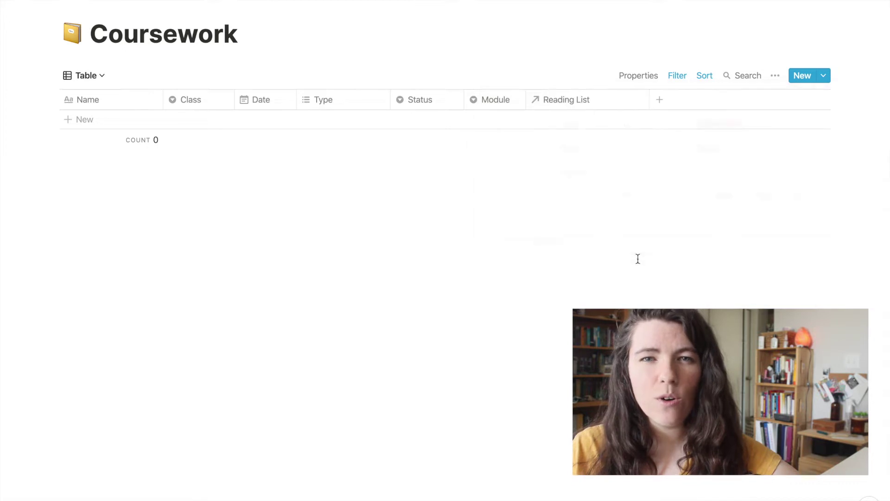
{"action": "left_click", "coordinate": [85, 121]}
- Add rows Discussion 1.1 and Discussion 1.2, both typed Discussion
{"action": "type", "text": "Discussi"}
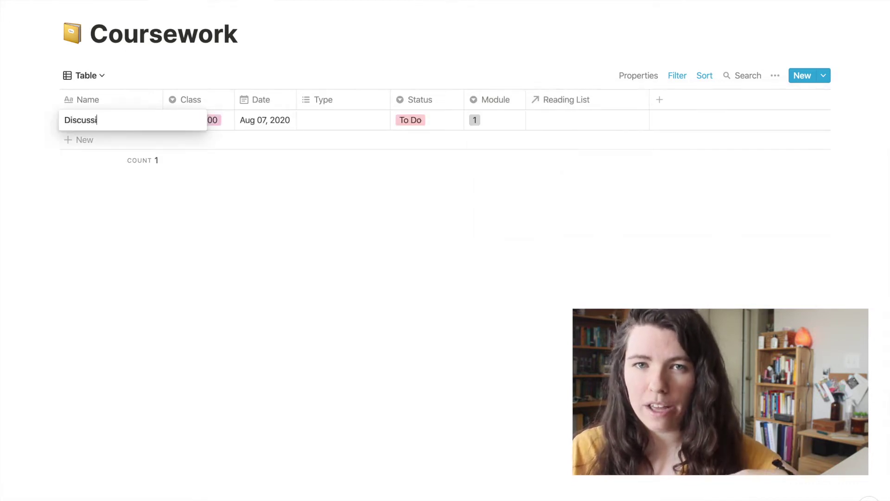
{"action": "key", "text": "Tab"}
{"action": "key", "text": "Tab"}
{"action": "key", "text": "Tab"}
{"action": "type", "text": "Dis"}
{"action": "key", "text": "Return"}
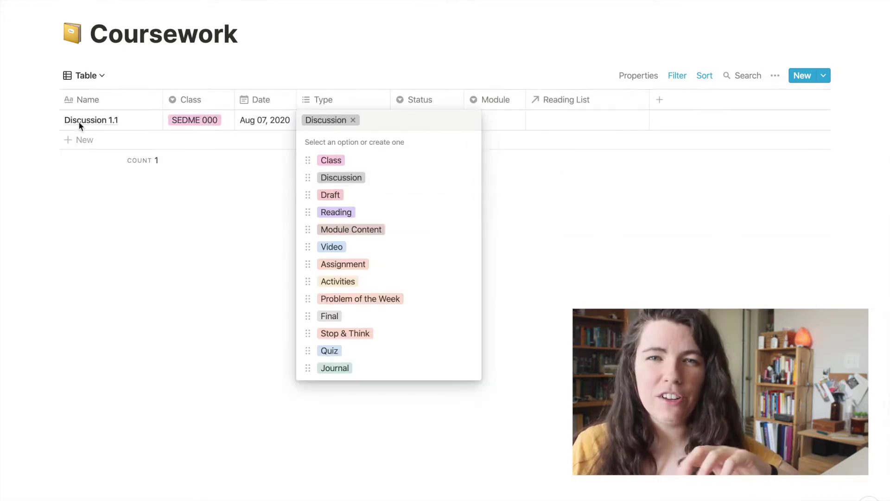
{"action": "key", "text": "Escape"}
{"action": "left_click", "coordinate": [76, 140]}
{"action": "type", "text": "Discussion 1.2"}
{"action": "key", "text": "Tab"}
{"action": "key", "text": "Tab"}
{"action": "key", "text": "Tab"}
{"action": "type", "text": "Dis"}
{"action": "key", "text": "Return"}
{"action": "key", "text": "Tab"}
- Add Case Study 1 typed Assignment and Take Away Journal 1 typed Journal
{"action": "left_click", "coordinate": [70, 162]}
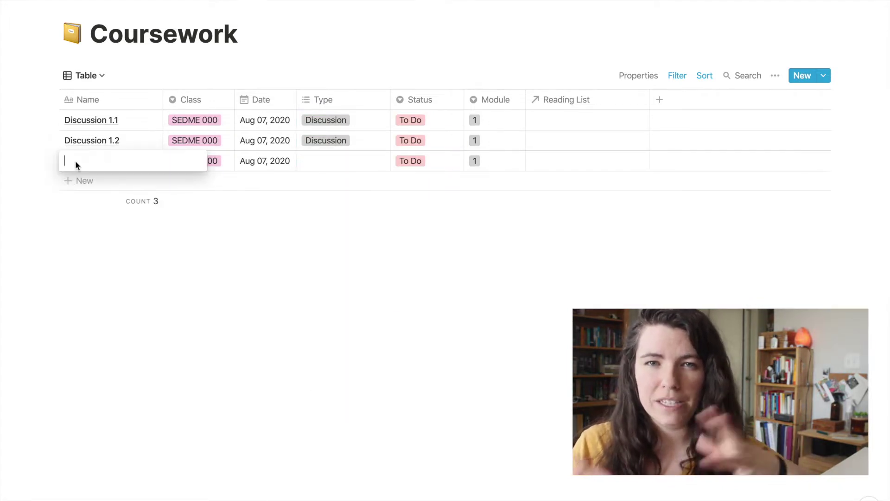
{"action": "type", "text": "Case Study 1"}
{"action": "key", "text": "Tab"}
{"action": "key", "text": "Tab"}
{"action": "key", "text": "Tab"}
{"action": "type", "text": "Assi"}
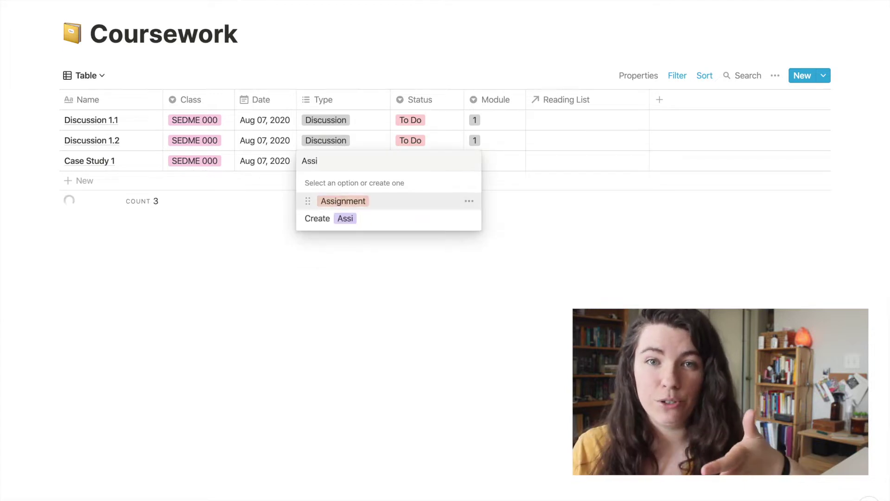
{"action": "key", "text": "Return"}
{"action": "key", "text": "Tab"}
{"action": "left_click", "coordinate": [77, 180]}
{"action": "type", "text": "Take Away Journal 1"}
{"action": "key", "text": "Tab"}
{"action": "key", "text": "Tab"}
{"action": "key", "text": "Tab"}
{"action": "type", "text": "Journal"}
{"action": "key", "text": "Return"}
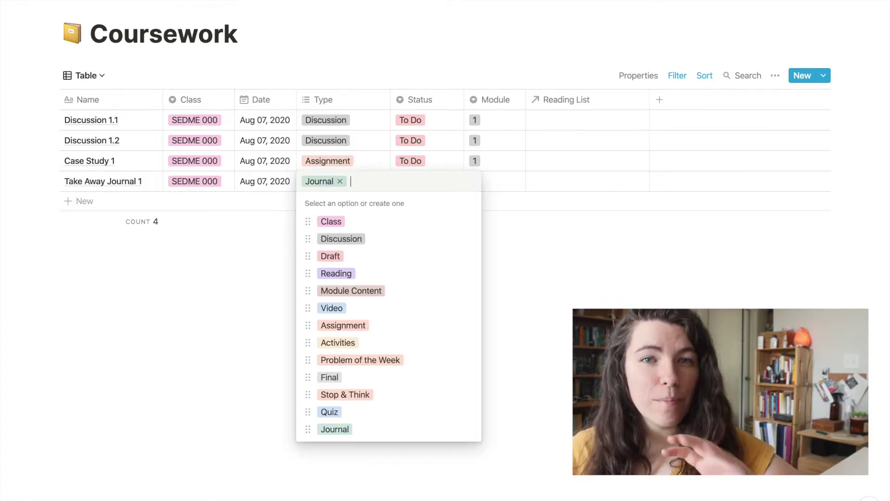
- Add a Quiz 1 row with type Quiz
{"action": "key", "text": "Tab"}
{"action": "left_click", "coordinate": [94, 208]}
{"action": "type", "text": "Quiz 1"}
{"action": "key", "text": "Tab"}
{"action": "key", "text": "Tab"}
{"action": "key", "text": "Tab"}
{"action": "type", "text": "Qu"}
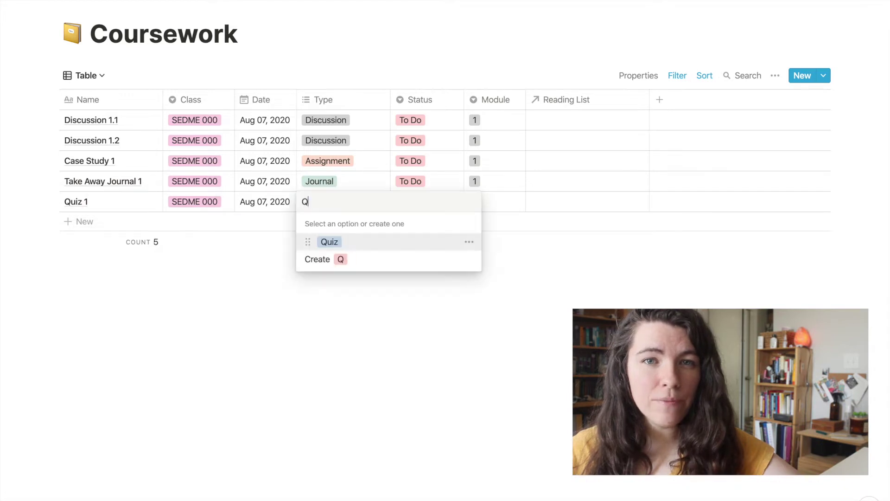
{"action": "key", "text": "Return"}
{"action": "key", "text": "Escape"}
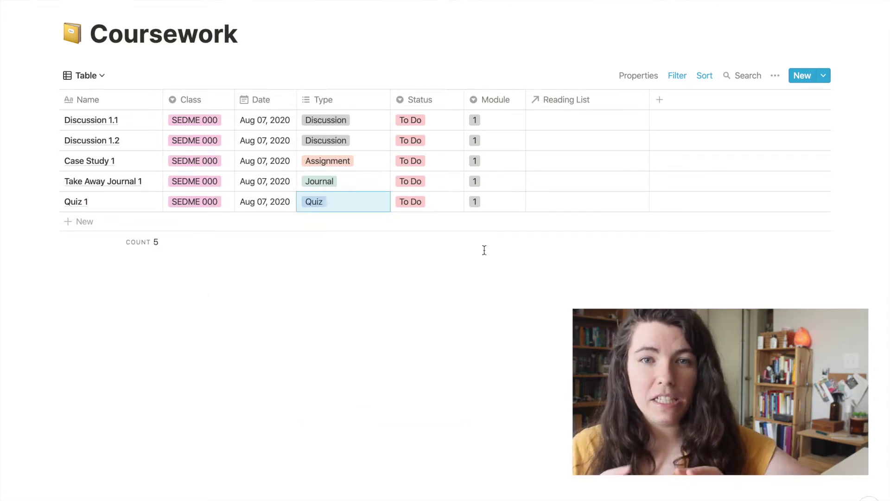
{"action": "left_click", "coordinate": [678, 76]}
- Change the Module filter to 2 and add Discussion 2.1 typed Discussion
{"action": "left_click", "coordinate": [749, 176]}
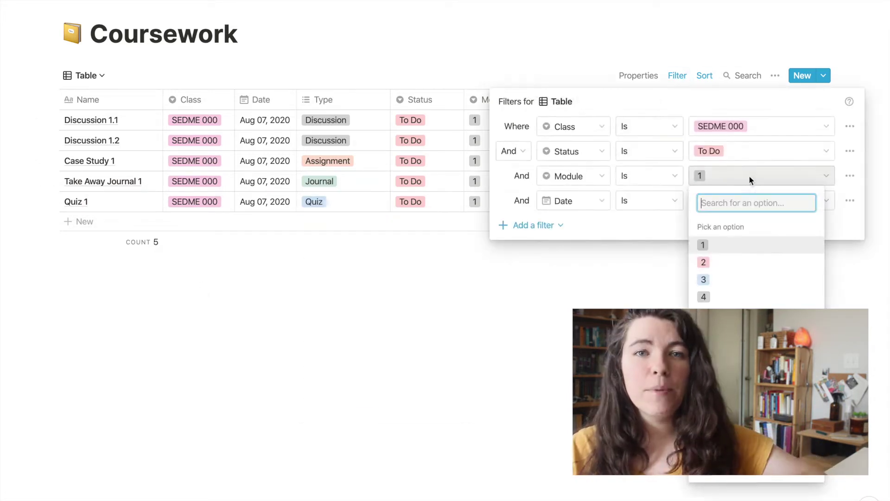
{"action": "left_click", "coordinate": [725, 262]}
{"action": "left_click", "coordinate": [498, 282]}
{"action": "left_click", "coordinate": [81, 120]}
{"action": "type", "text": "Discussion 2.1"}
{"action": "key", "text": "Tab"}
{"action": "key", "text": "Tab"}
{"action": "key", "text": "Tab"}
{"action": "type", "text": "Discu"}
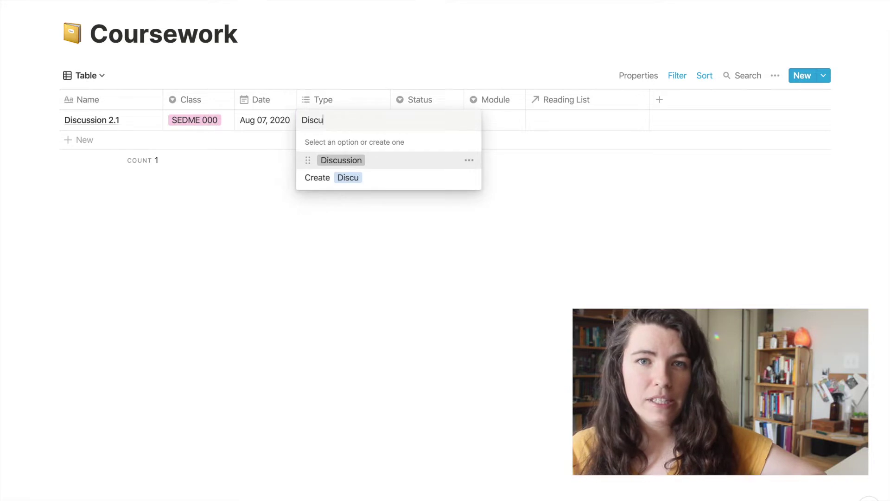
{"action": "key", "text": "Return"}
- Add Discussion 2.2 typed Discussion and Quiz 2 typed Quiz
{"action": "key", "text": "Tab"}
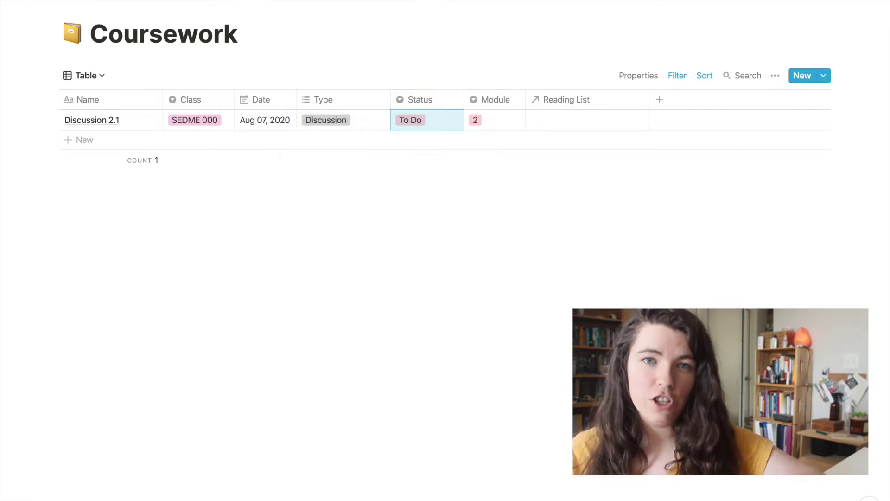
{"action": "left_click", "coordinate": [78, 141]}
{"action": "type", "text": "Discussion 2.2"}
{"action": "key", "text": "Tab"}
{"action": "key", "text": "Tab"}
{"action": "key", "text": "Tab"}
{"action": "type", "text": "Di"}
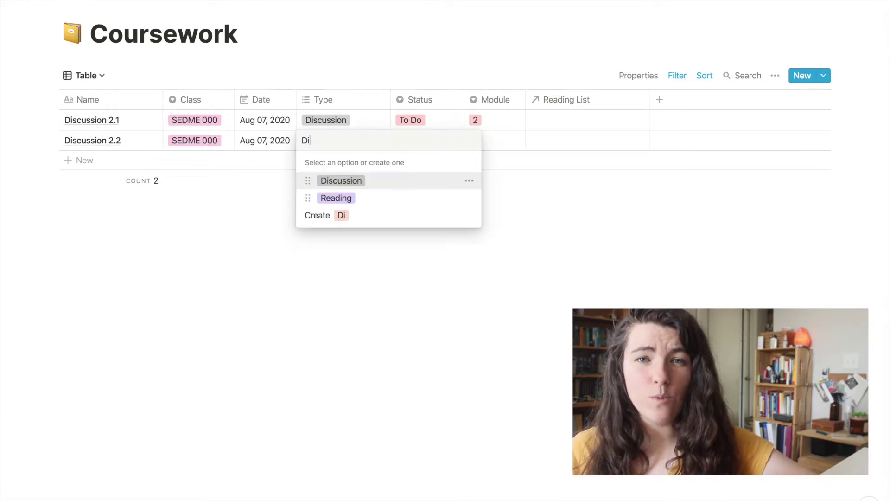
{"action": "key", "text": "Return"}
{"action": "key", "text": "Tab"}
{"action": "left_click", "coordinate": [80, 160]}
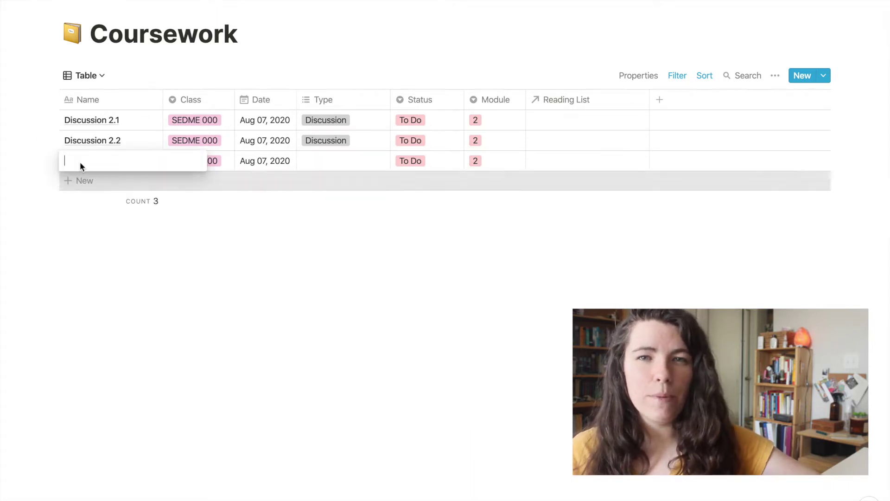
{"action": "type", "text": "Quiz"}
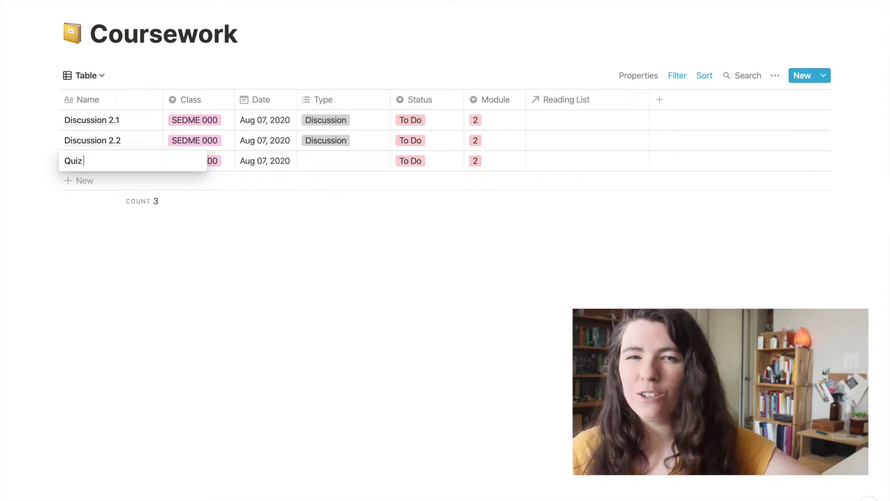
{"action": "type", "text": " 2"}
{"action": "key", "text": "Tab"}
{"action": "key", "text": "Tab"}
{"action": "type", "text": "Qui"}
{"action": "key", "text": "Return"}
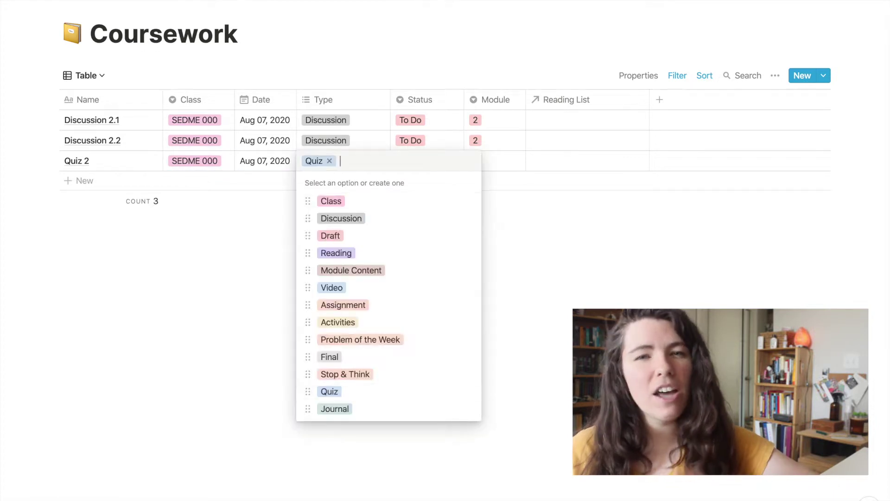
{"action": "key", "text": "Tab"}
- Add a Reading 2.1 row with type Reading
{"action": "left_click", "coordinate": [82, 180]}
{"action": "type", "text": "R"}
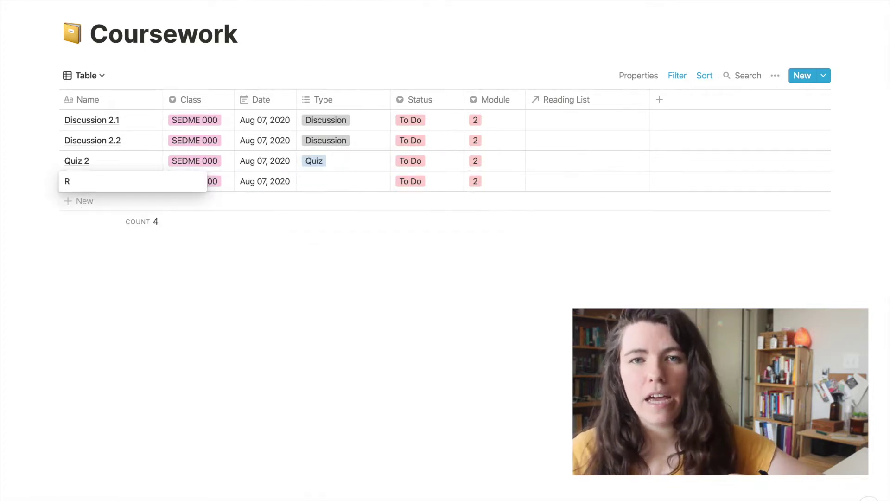
{"action": "type", "text": "eading 2.1"}
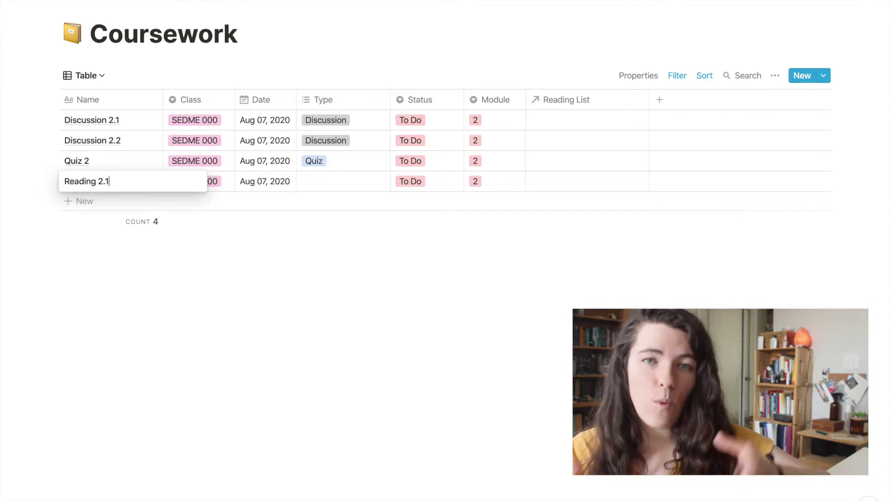
{"action": "key", "text": "Tab"}
{"action": "key", "text": "Tab"}
{"action": "key", "text": "Tab"}
{"action": "type", "text": "Readin"}
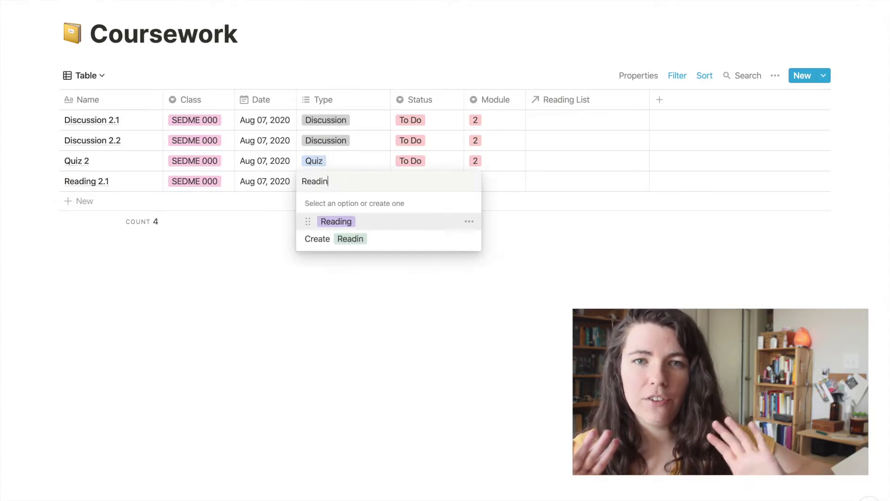
{"action": "type", "text": "g"}
{"action": "key", "text": "Return"}
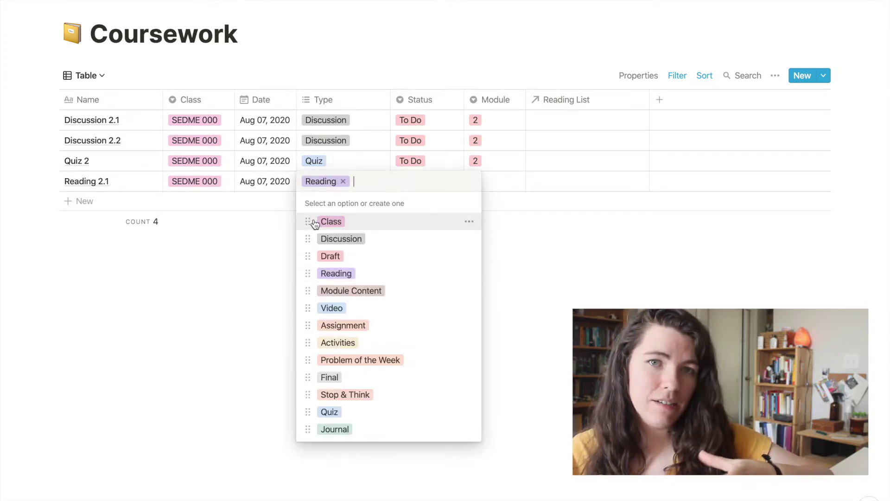
{"action": "key", "text": "Tab"}
{"action": "key", "text": "Tab"}
{"action": "key", "text": "Tab"}
- Link Reading 2.1 to a new 'Everything You Need to Know About Organization' reading page
{"action": "key", "text": "Return"}
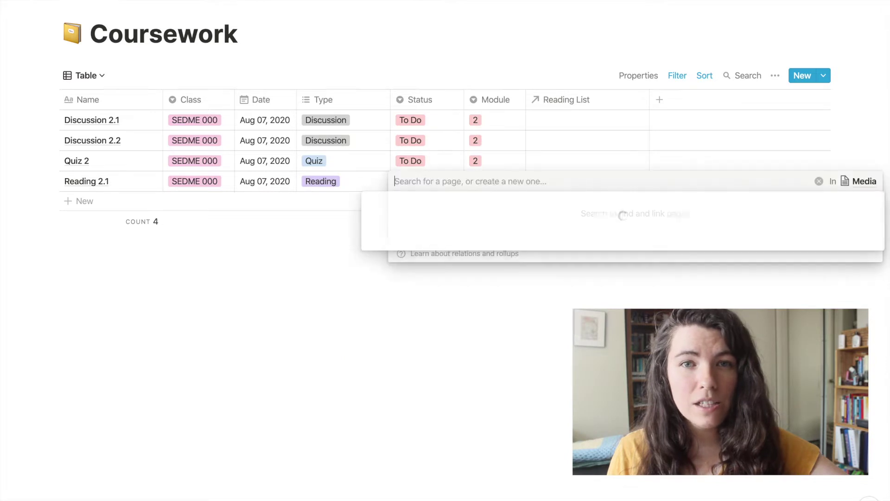
{"action": "type", "text": "Everyth"}
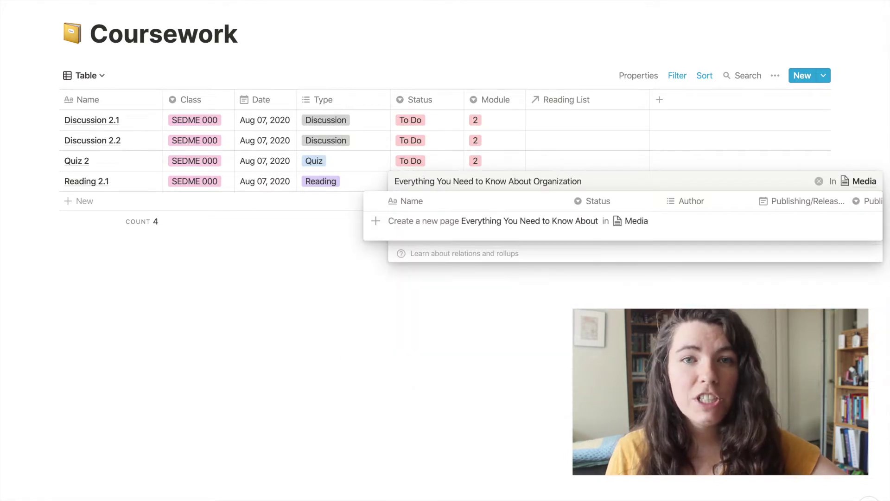
{"action": "type", "text": "ing You Need to Know About Organization"}
{"action": "left_click", "coordinate": [397, 221]}
{"action": "key", "text": "Escape"}
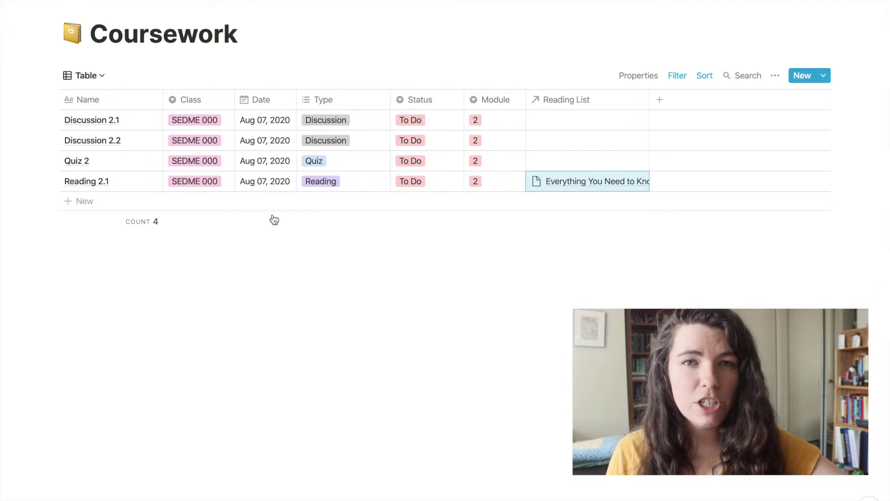
- Add Reading 2.2 typed Reading and start linking its 'Staying On Top Of Your…' reading
{"action": "left_click", "coordinate": [85, 206]}
{"action": "type", "text": "Reading 2.2"}
{"action": "key", "text": "Tab"}
{"action": "key", "text": "Tab"}
{"action": "key", "text": "Tab"}
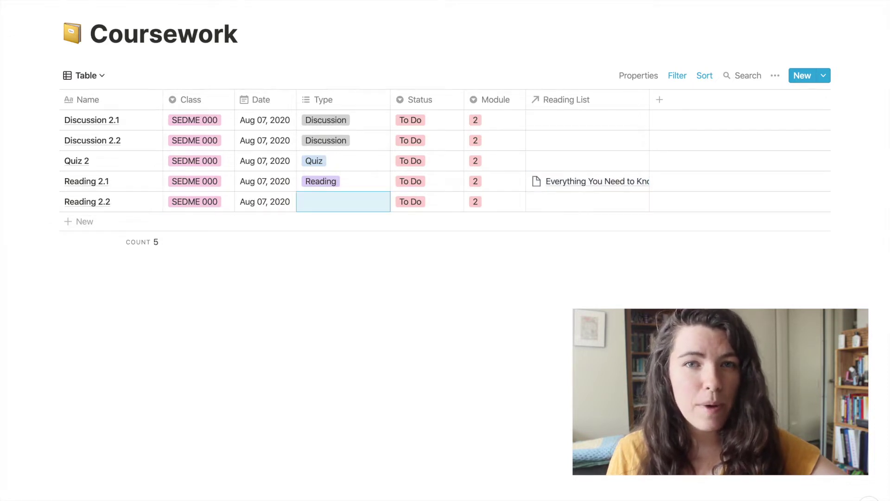
{"action": "key", "text": "Return"}
{"action": "type", "text": "Rea"}
{"action": "key", "text": "Return"}
{"action": "key", "text": "Tab"}
{"action": "key", "text": "Tab"}
{"action": "key", "text": "Tab"}
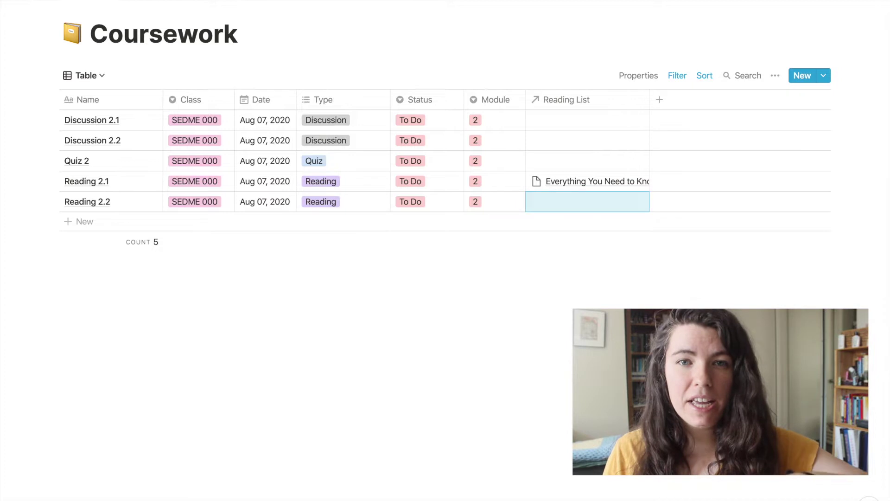
{"action": "key", "text": "Return"}
{"action": "type", "text": "Staying On Top O"}
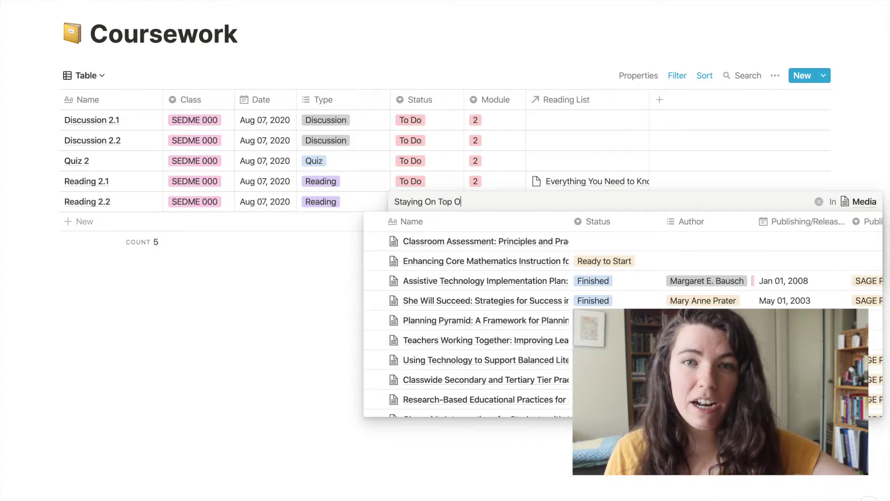
{"action": "type", "text": "f Your"}
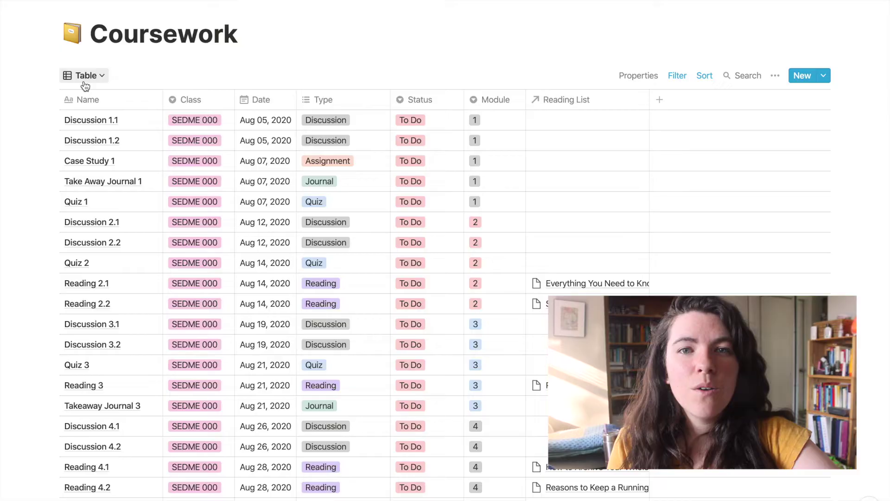
- Switch the Coursework database from the Table view to the By Module board
{"action": "left_click", "coordinate": [85, 76]}
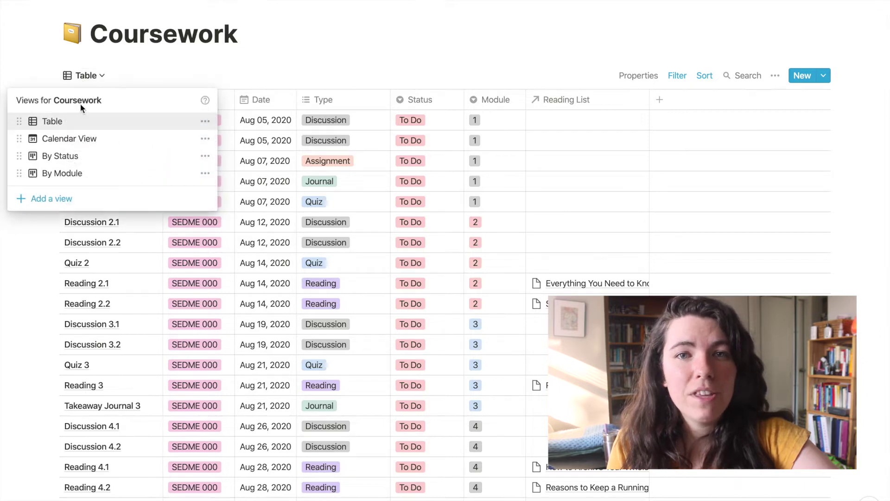
{"action": "left_click", "coordinate": [69, 183]}
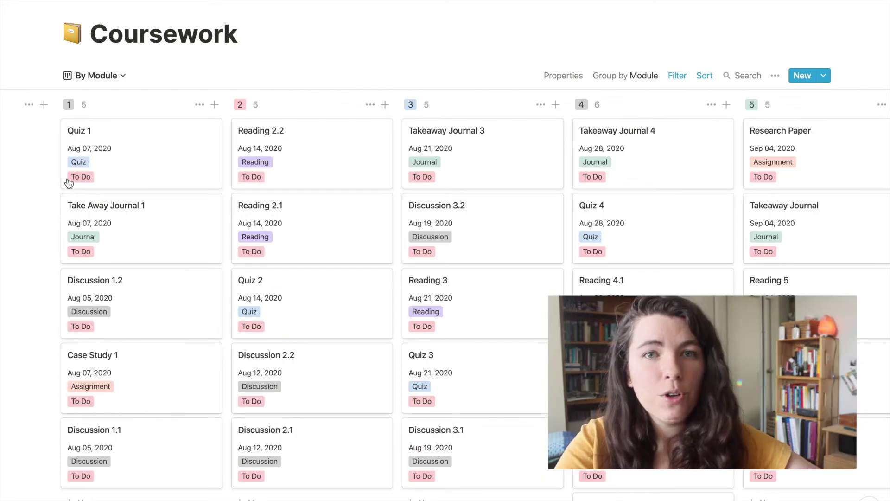
{"action": "left_click", "coordinate": [98, 77]}
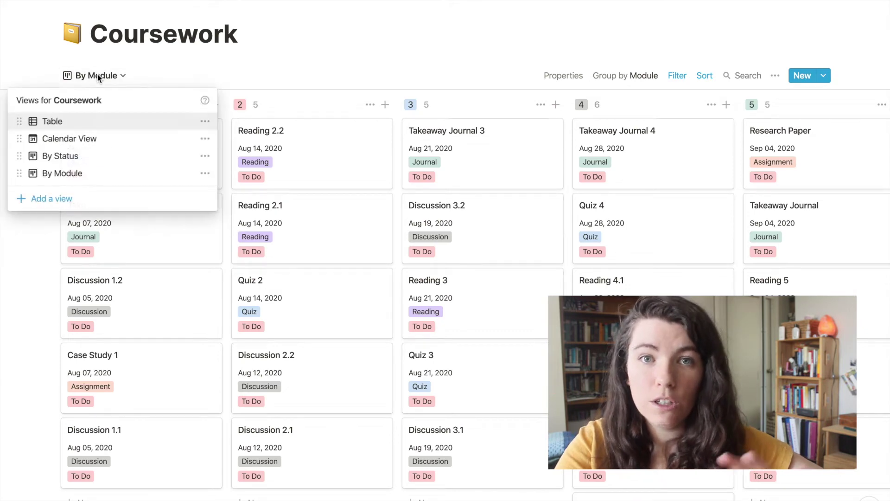
- Drag Case Study 1 and Discussion 1.2 from To Do through In Progress to Completed
{"action": "left_click", "coordinate": [77, 144]}
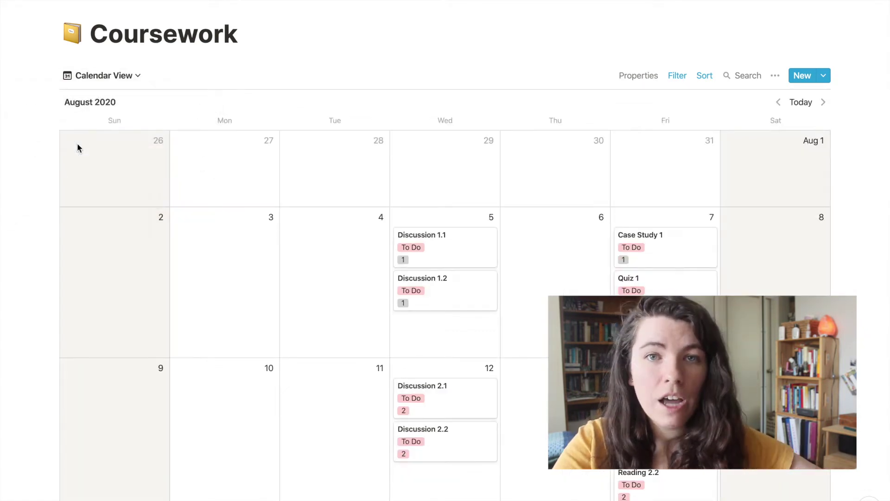
{"action": "scroll", "coordinate": [112, 227], "scroll_direction": "down", "scroll_amount": 5}
{"action": "scroll", "coordinate": [113, 226], "scroll_direction": "down", "scroll_amount": 5}
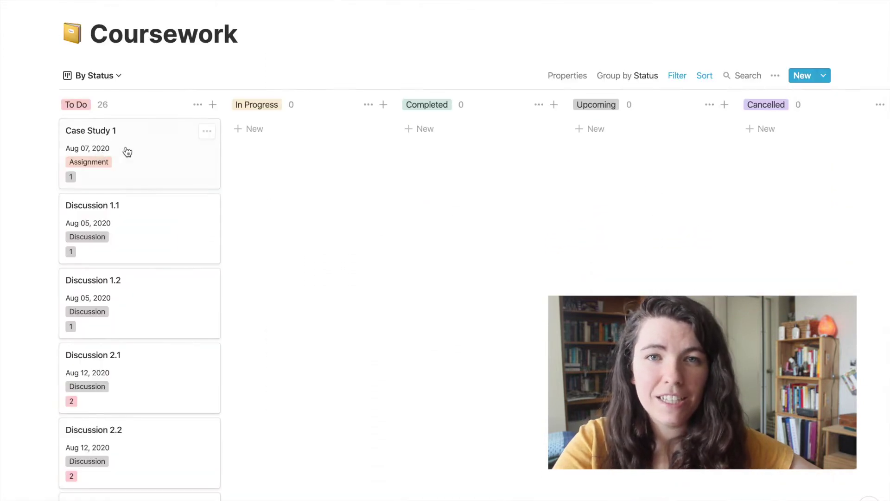
{"action": "left_click_drag", "start_coordinate": [128, 152], "coordinate": [297, 148]}
{"action": "left_click_drag", "start_coordinate": [183, 231], "coordinate": [317, 232]}
{"action": "left_click_drag", "start_coordinate": [320, 147], "coordinate": [491, 153]}
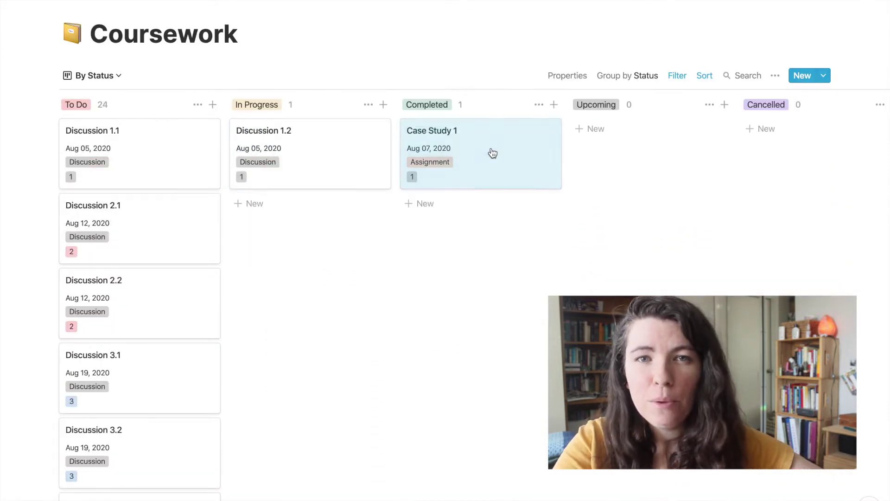
{"action": "left_click_drag", "start_coordinate": [336, 167], "coordinate": [469, 250]}
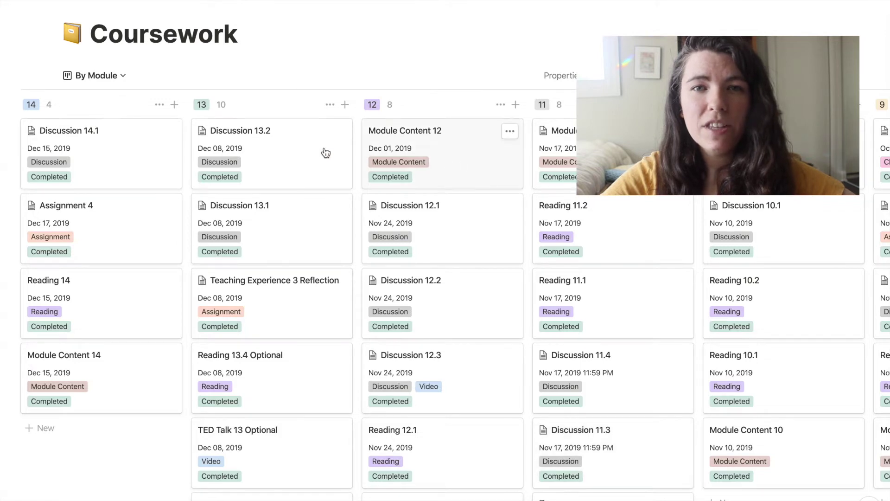
- Open Discussion 2.2, apply the Discussion Template, and type the response paragraph
{"action": "left_click", "coordinate": [300, 153]}
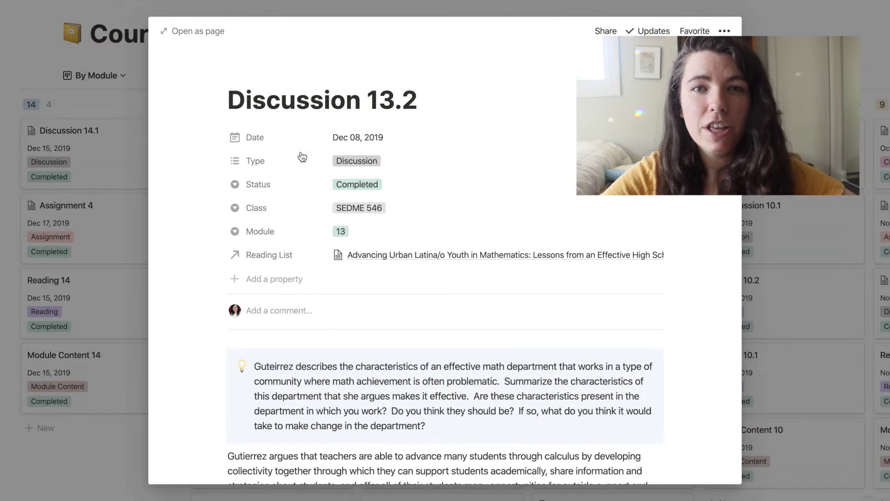
{"action": "scroll", "coordinate": [302, 157], "scroll_direction": "down", "scroll_amount": 5}
{"action": "scroll", "coordinate": [300, 154], "scroll_direction": "down", "scroll_amount": 4}
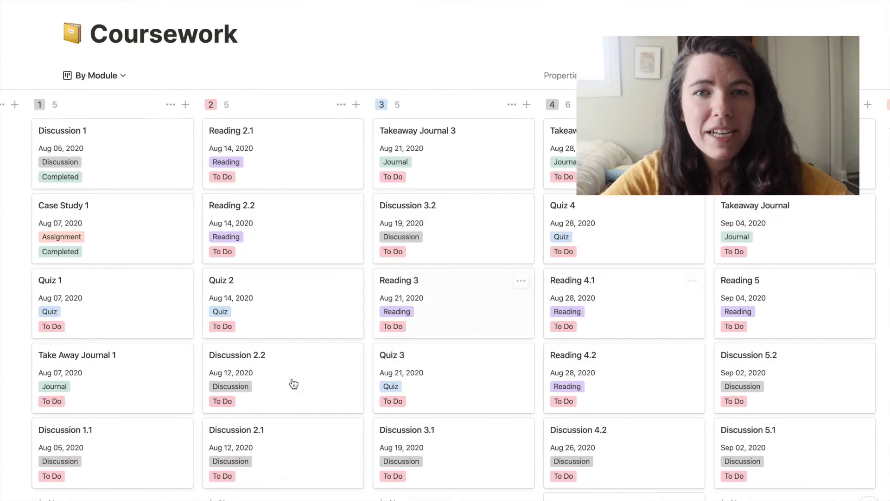
{"action": "left_click", "coordinate": [281, 378]}
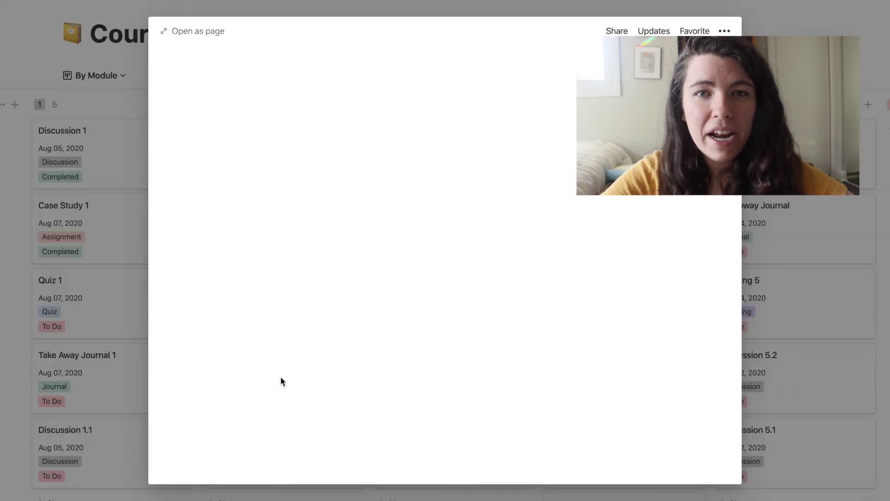
{"action": "left_click", "coordinate": [282, 411]}
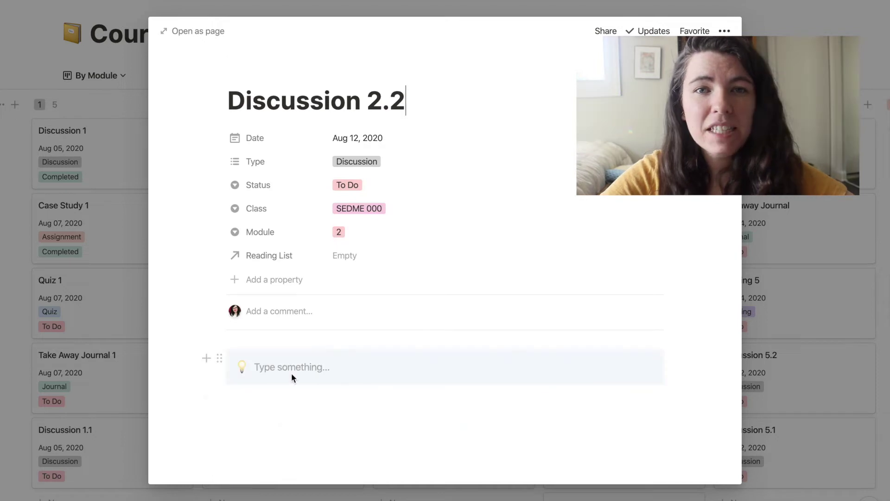
{"action": "left_click", "coordinate": [255, 443]}
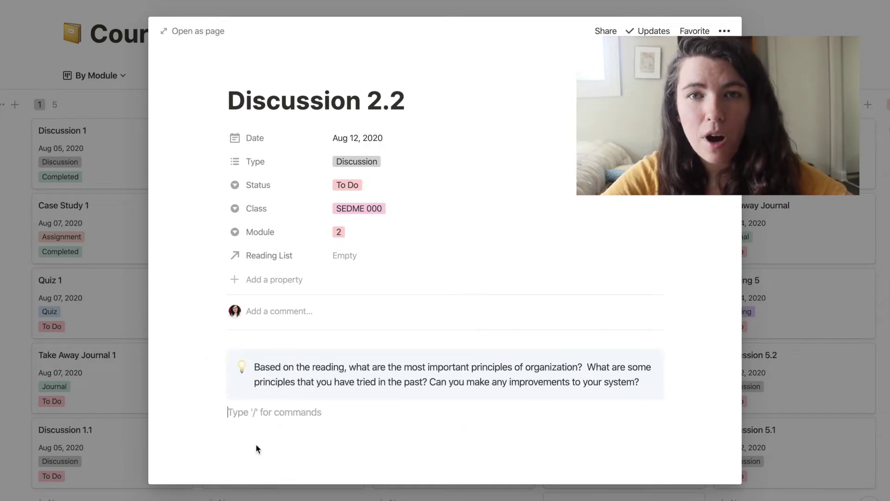
{"action": "type", "text": "T"}
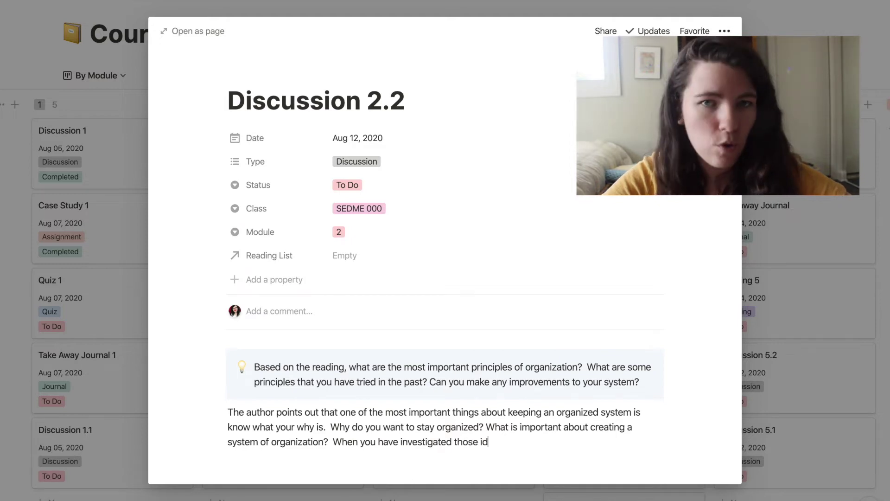
{"action": "type", "text": "urself, you can create a system"}
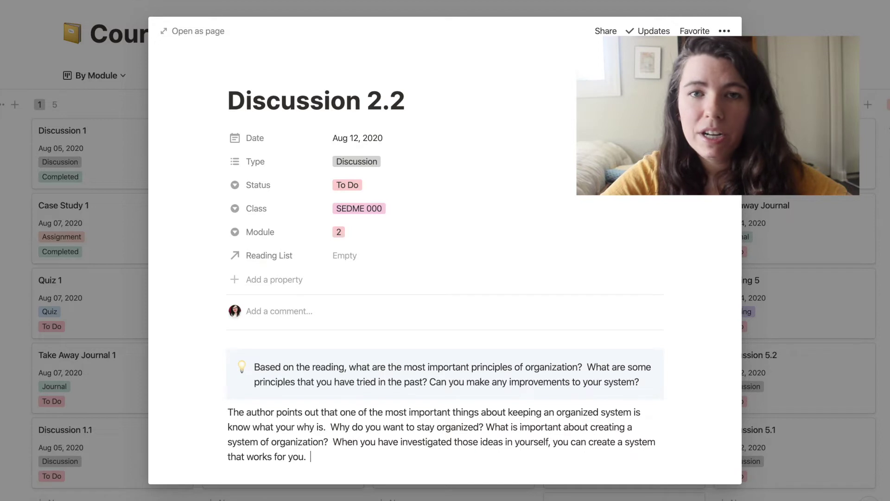
- Link the 'Everything You Need to Know About Organization' reading, then open the attached reflection document
{"action": "left_click", "coordinate": [345, 255]}
{"action": "type", "text": "everything"}
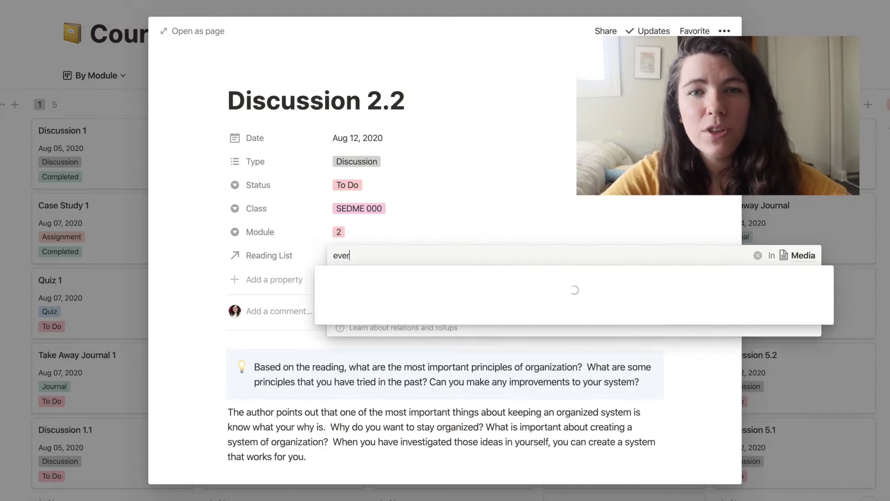
{"action": "left_click", "coordinate": [383, 295]}
{"action": "left_click", "coordinate": [191, 346]}
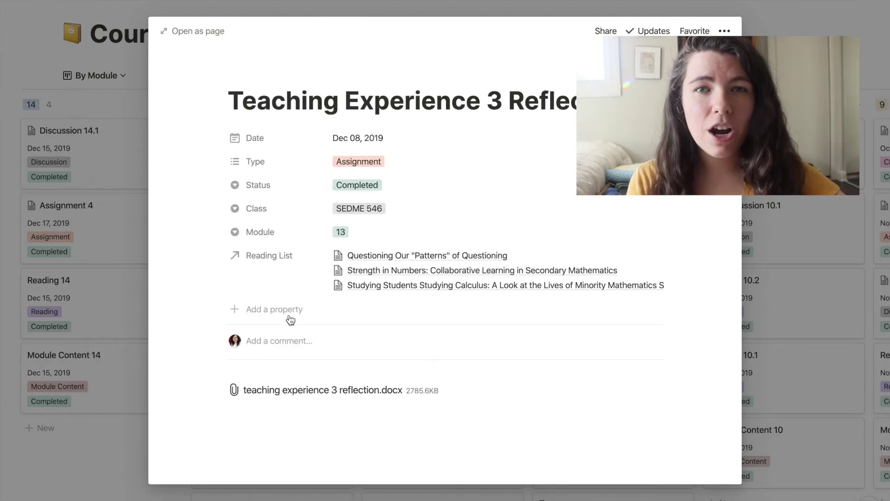
{"action": "scroll", "coordinate": [290, 316], "scroll_direction": "down", "scroll_amount": 2}
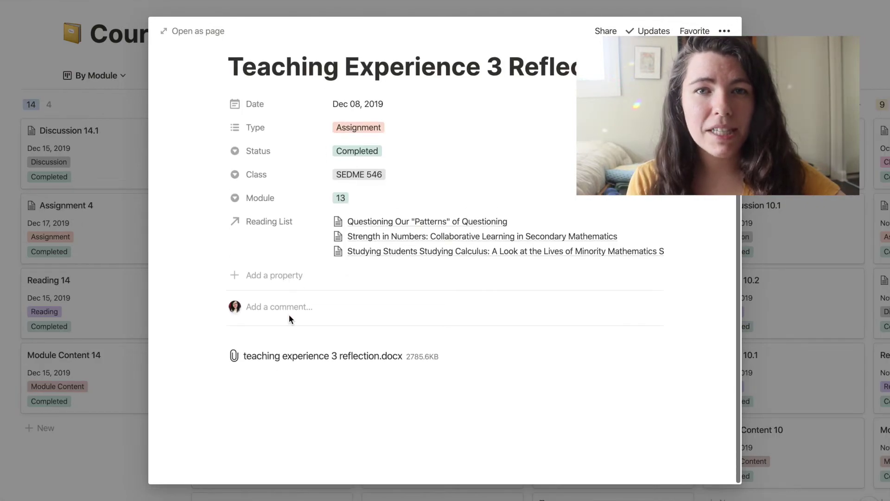
{"action": "left_click", "coordinate": [299, 366]}
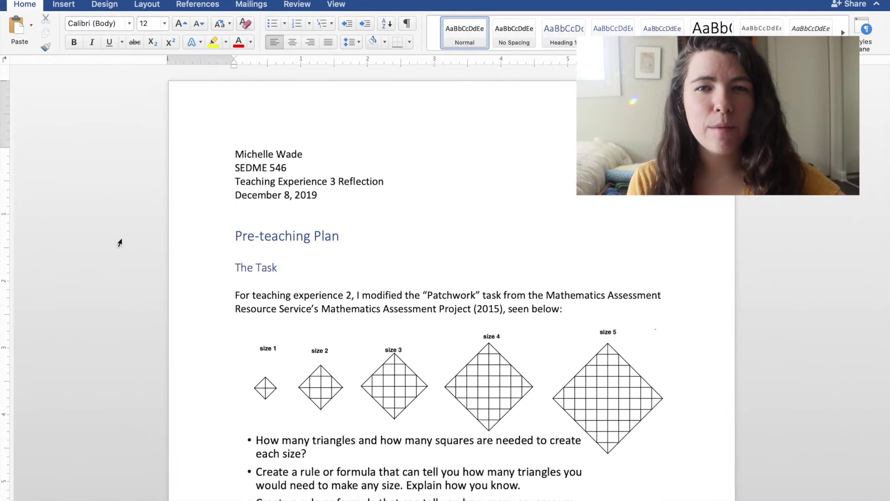
{"action": "scroll", "coordinate": [119, 242], "scroll_direction": "down", "scroll_amount": 3}
{"action": "scroll", "coordinate": [119, 242], "scroll_direction": "down", "scroll_amount": 10}
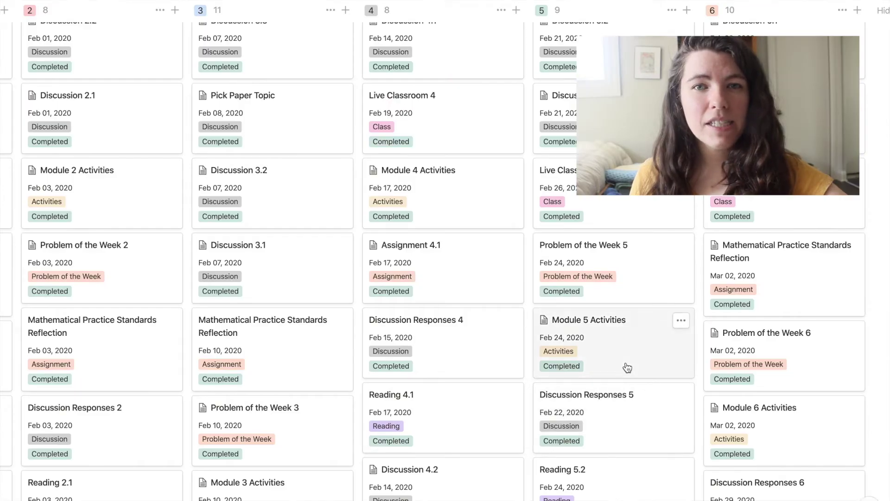
- On Module 5 Activities, comment 'Follow up on this one in class - I'm not sure how it works' on the final expression
{"action": "left_click", "coordinate": [627, 368]}
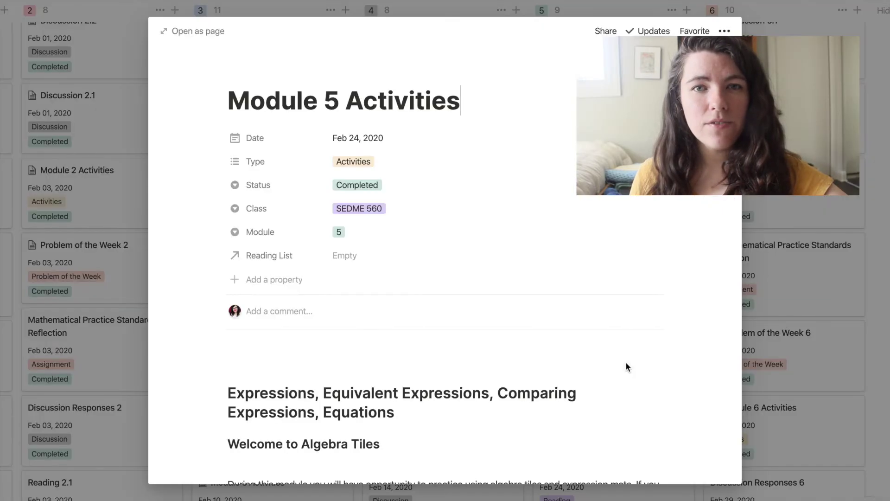
{"action": "scroll", "coordinate": [626, 364], "scroll_direction": "down", "scroll_amount": 4}
{"action": "scroll", "coordinate": [627, 367], "scroll_direction": "down", "scroll_amount": 10}
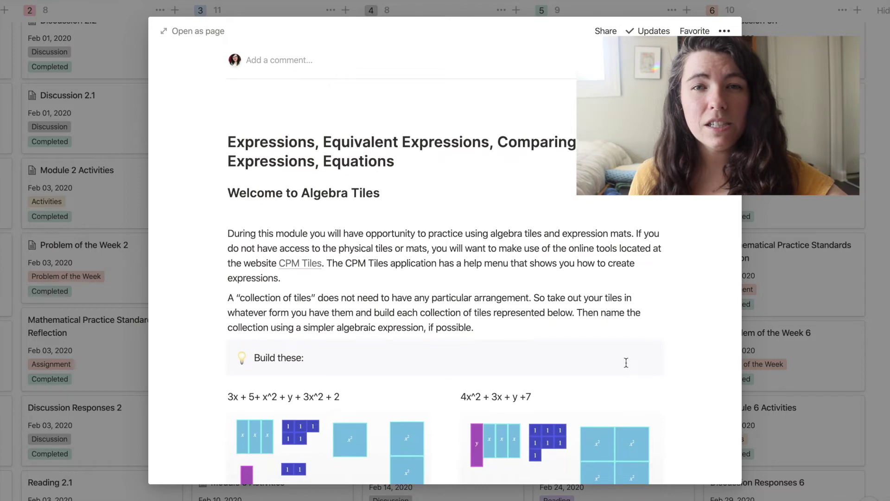
{"action": "scroll", "coordinate": [627, 367], "scroll_direction": "down", "scroll_amount": 5}
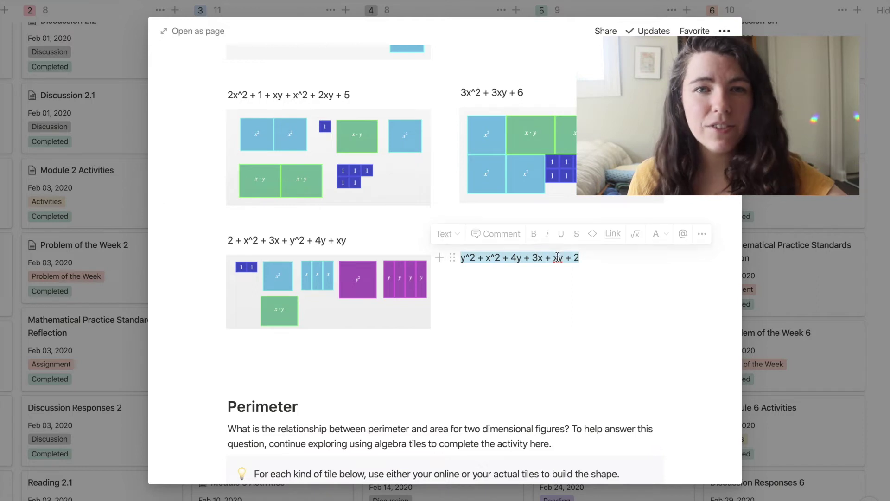
{"action": "left_click", "coordinate": [494, 231]}
{"action": "type", "text": "Follow up on this one in class - I'm n"}
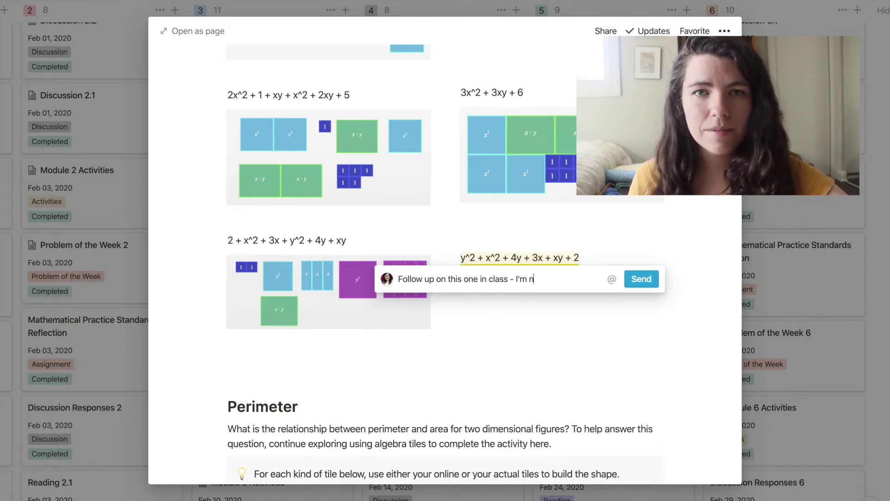
{"action": "type", "text": "ot sure how it works"}
{"action": "left_click", "coordinate": [654, 290]}
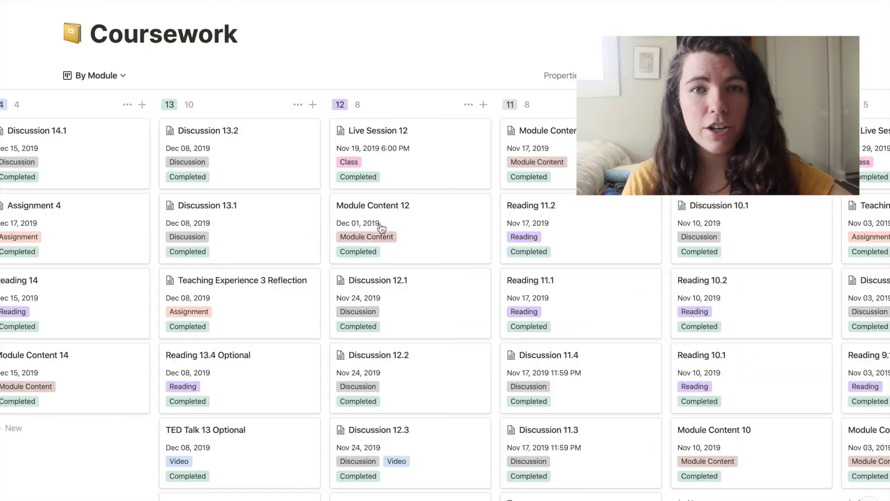
- Browse the Live Session 12 page, then Assignment 8.2 with its Outline subpage and Resources database
{"action": "left_click", "coordinate": [441, 168]}
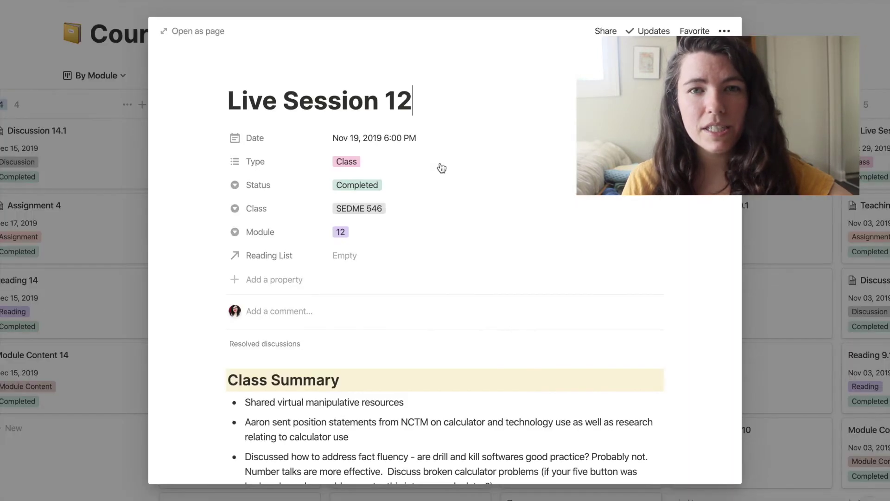
{"action": "scroll", "coordinate": [452, 290], "scroll_direction": "down", "scroll_amount": 5}
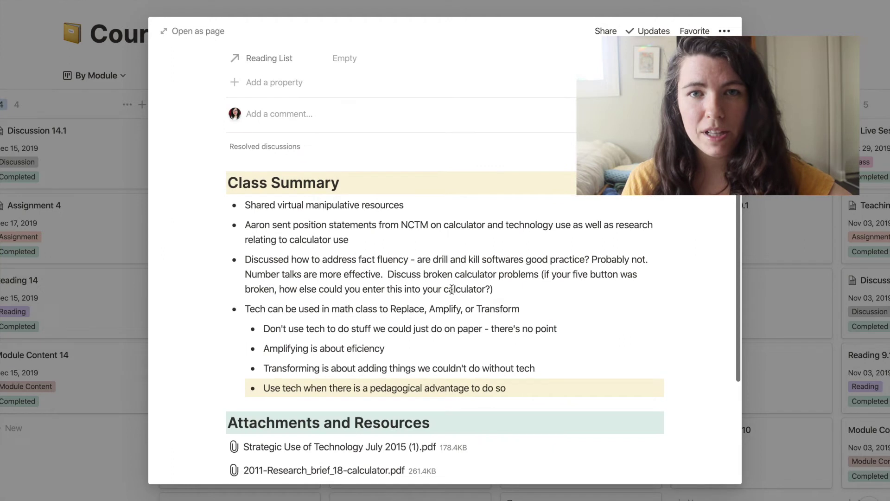
{"action": "scroll", "coordinate": [452, 290], "scroll_direction": "down", "scroll_amount": 3}
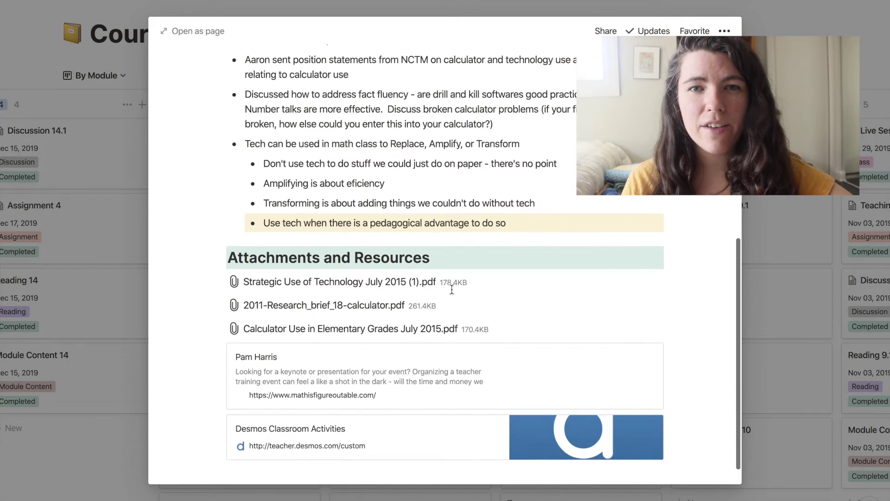
{"action": "scroll", "coordinate": [453, 294], "scroll_direction": "down", "scroll_amount": 1}
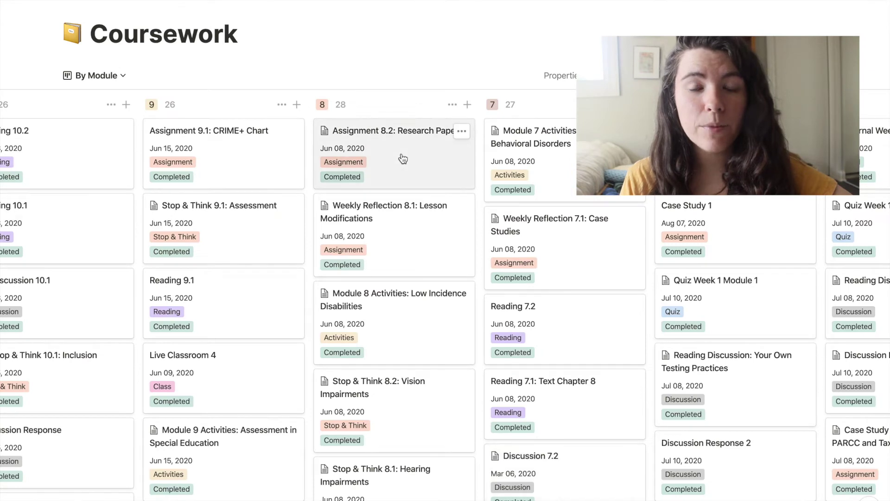
{"action": "left_click", "coordinate": [403, 159]}
{"action": "left_click", "coordinate": [263, 337]}
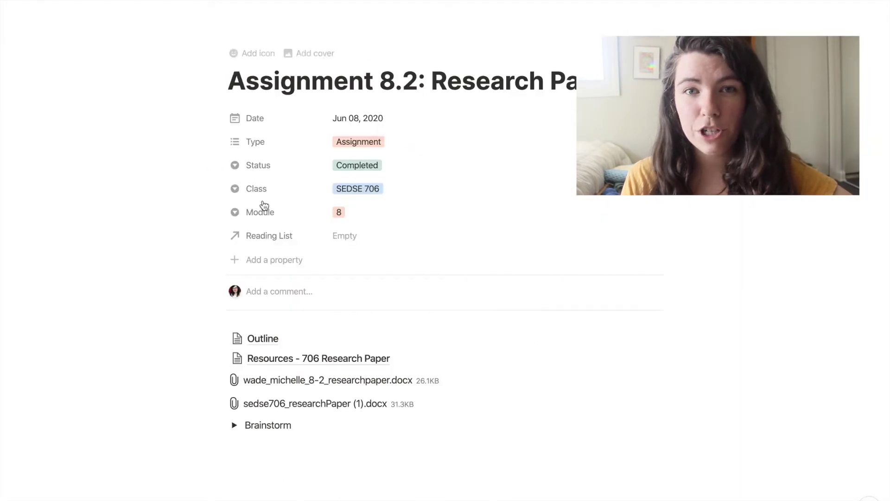
{"action": "left_click", "coordinate": [282, 358]}
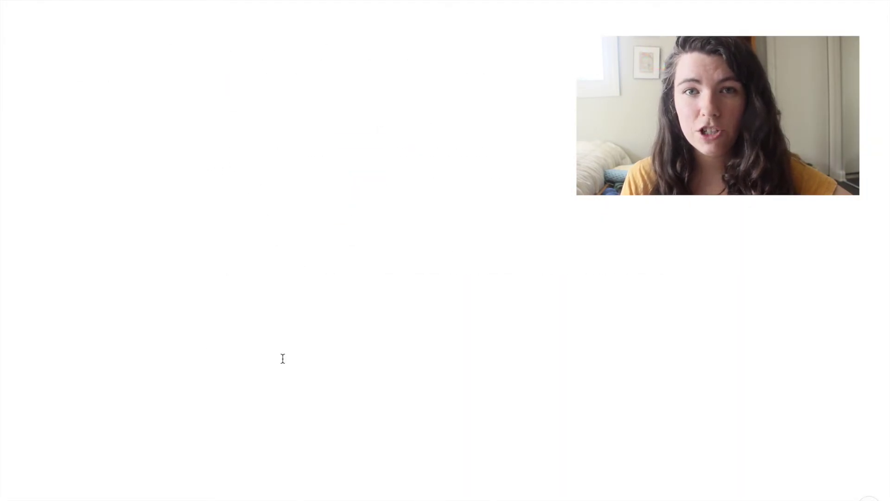
{"action": "scroll", "coordinate": [282, 358], "scroll_direction": "down", "scroll_amount": 2}
{"action": "scroll", "coordinate": [282, 358], "scroll_direction": "down", "scroll_amount": 8}
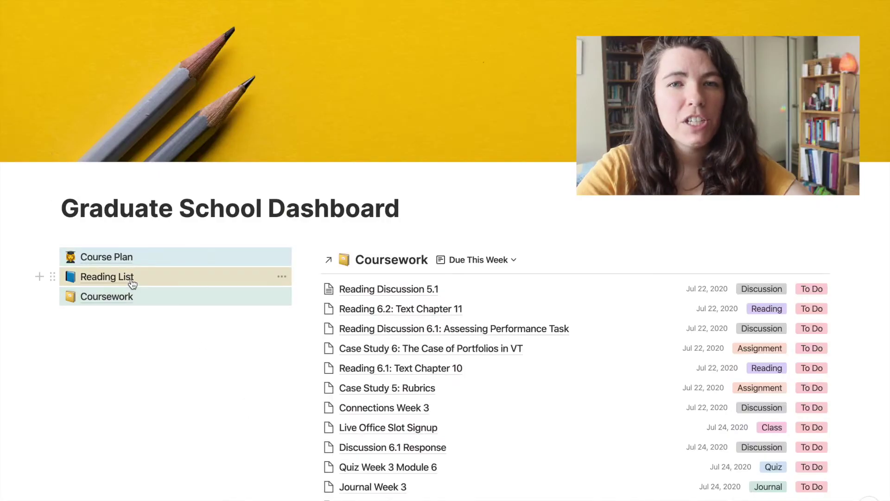
- Open the Reading List and view the readings By Course, then By Author
{"action": "left_click", "coordinate": [106, 276]}
{"action": "left_click", "coordinate": [122, 268]}
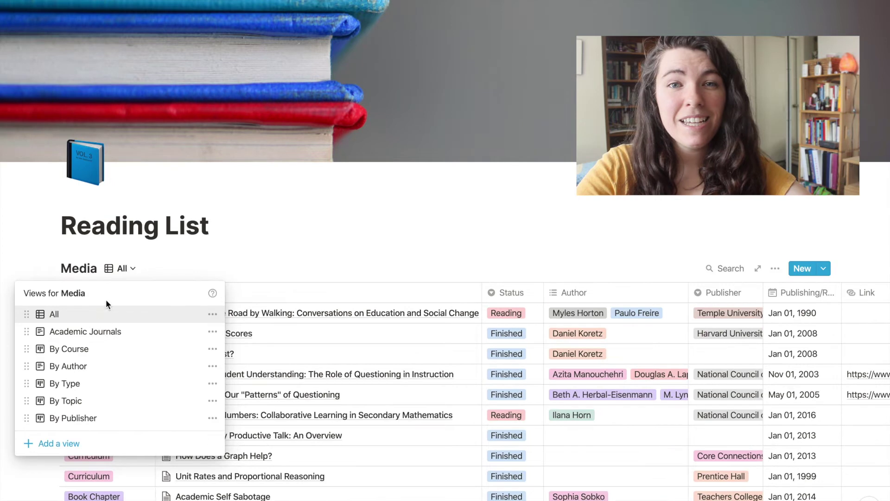
{"action": "left_click", "coordinate": [99, 346]}
{"action": "scroll", "coordinate": [96, 356], "scroll_direction": "down", "scroll_amount": 2}
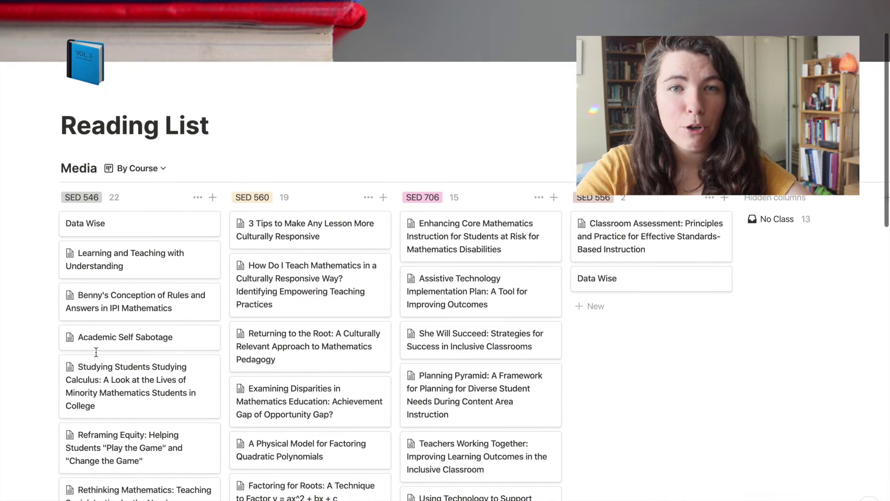
{"action": "left_click", "coordinate": [129, 169]}
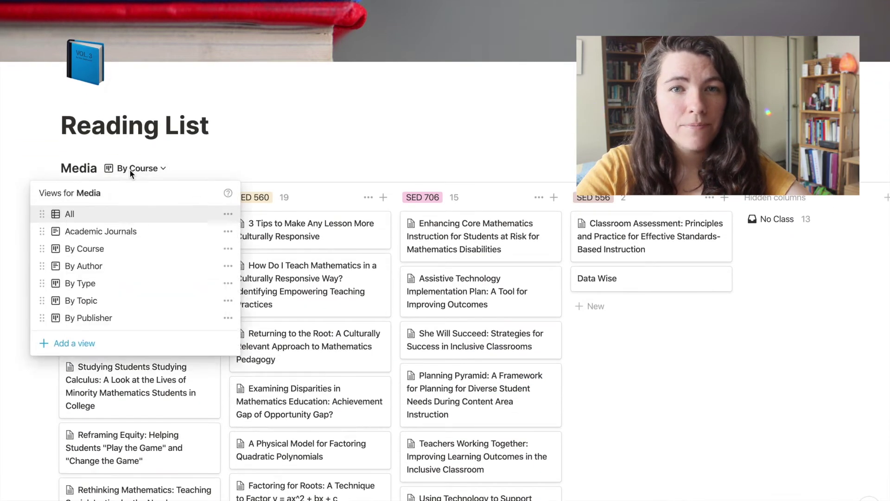
{"action": "left_click", "coordinate": [113, 268]}
{"action": "scroll", "coordinate": [113, 271], "scroll_direction": "down", "scroll_amount": 3}
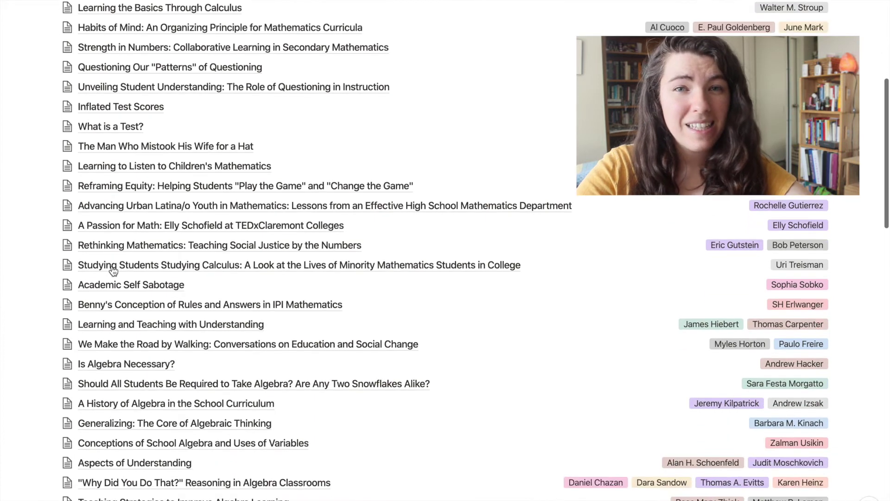
{"action": "scroll", "coordinate": [119, 153], "scroll_direction": "up", "scroll_amount": 5}
- Switch the Reading List to the By Publisher view, then the By Topic view
{"action": "left_click", "coordinate": [148, 130]}
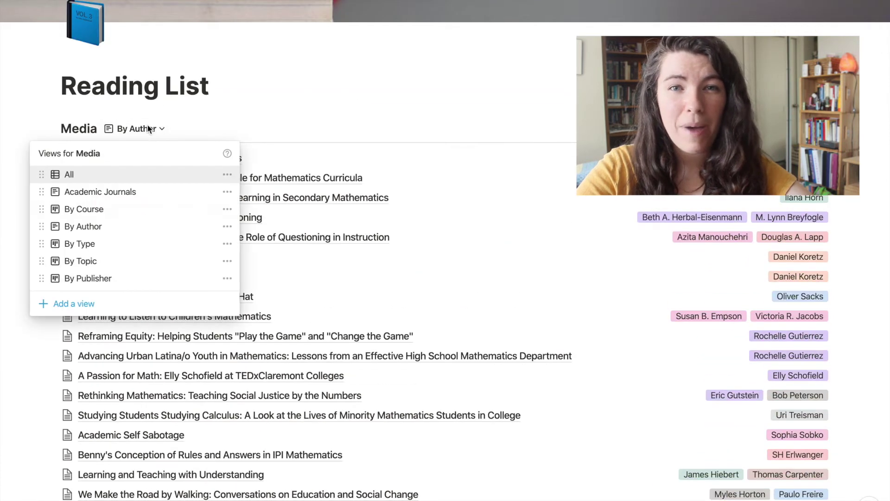
{"action": "left_click", "coordinate": [96, 278]}
{"action": "scroll", "coordinate": [96, 277], "scroll_direction": "down", "scroll_amount": 2}
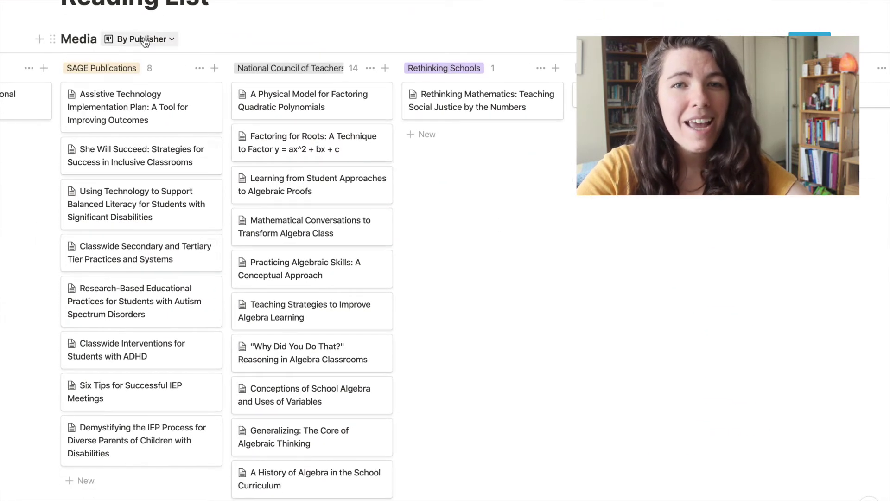
{"action": "left_click", "coordinate": [143, 40]}
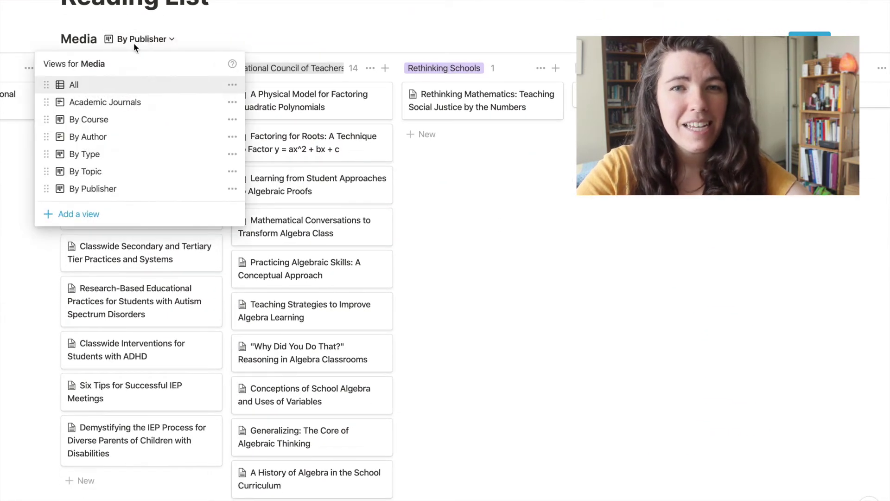
{"action": "left_click", "coordinate": [86, 171]}
{"action": "scroll", "coordinate": [387, 393], "scroll_direction": "right", "scroll_amount": 5}
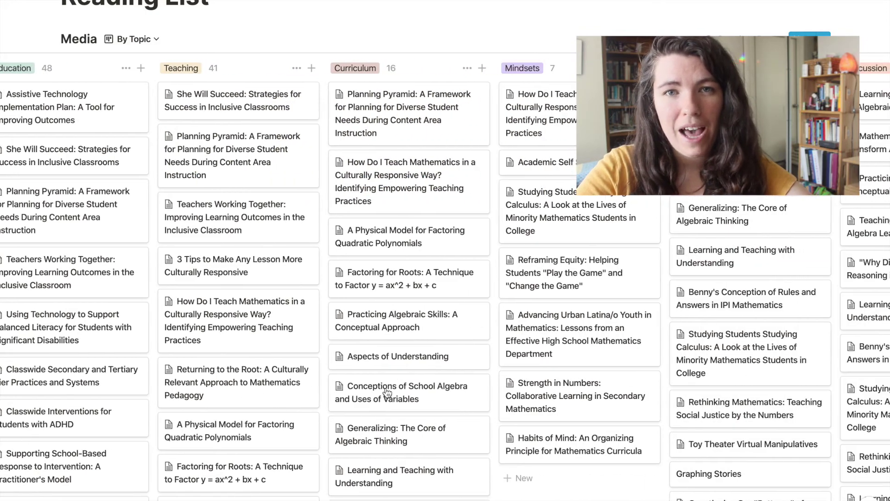
{"action": "scroll", "coordinate": [387, 393], "scroll_direction": "right", "scroll_amount": 1}
- Apply the Academic Journal Article template to the organization reading's page
{"action": "left_click", "coordinate": [143, 282]}
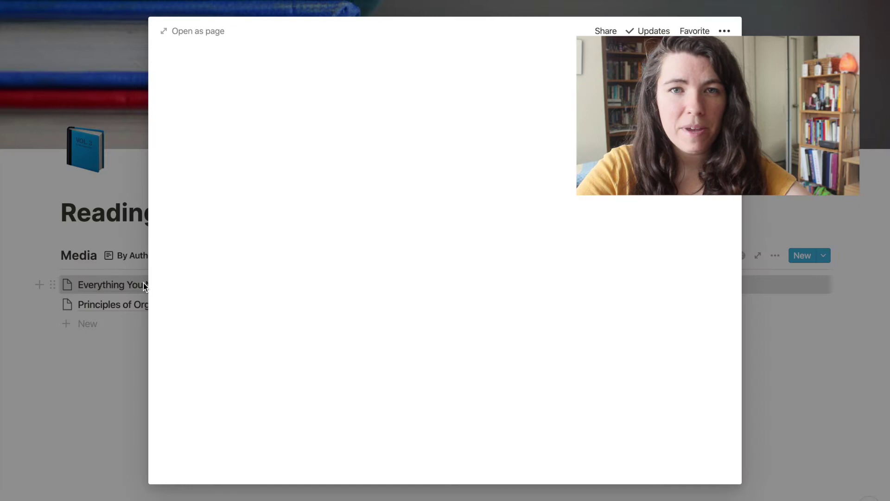
{"action": "scroll", "coordinate": [182, 318], "scroll_direction": "down", "scroll_amount": 6}
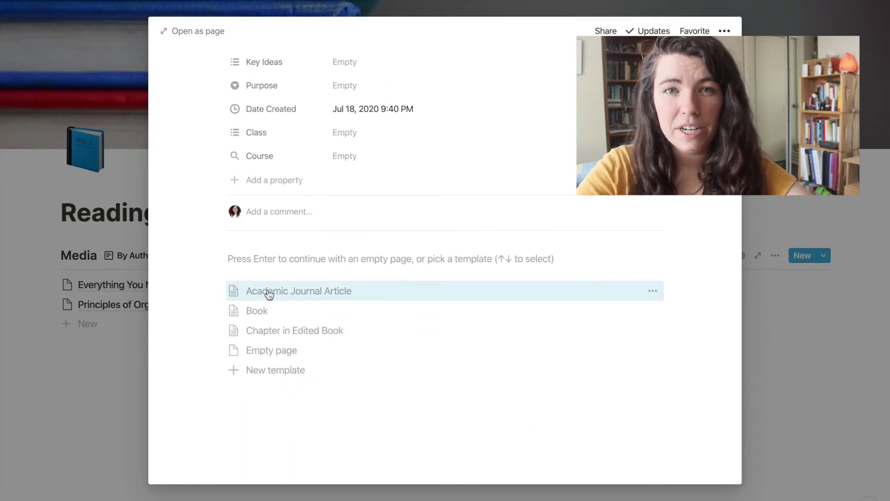
{"action": "left_click", "coordinate": [268, 291]}
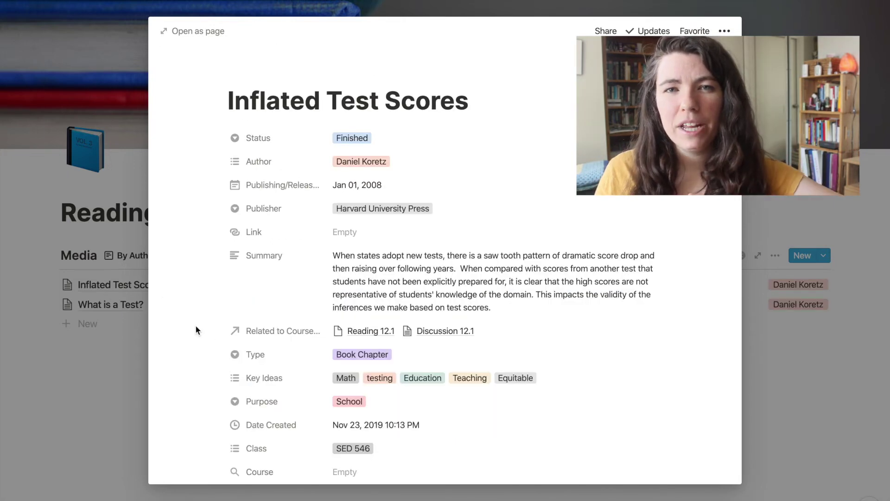
- Open the Koretz 2008 Inflated Test Scores PDF and scroll through the chapter
{"action": "scroll", "coordinate": [196, 330], "scroll_direction": "down", "scroll_amount": 10}
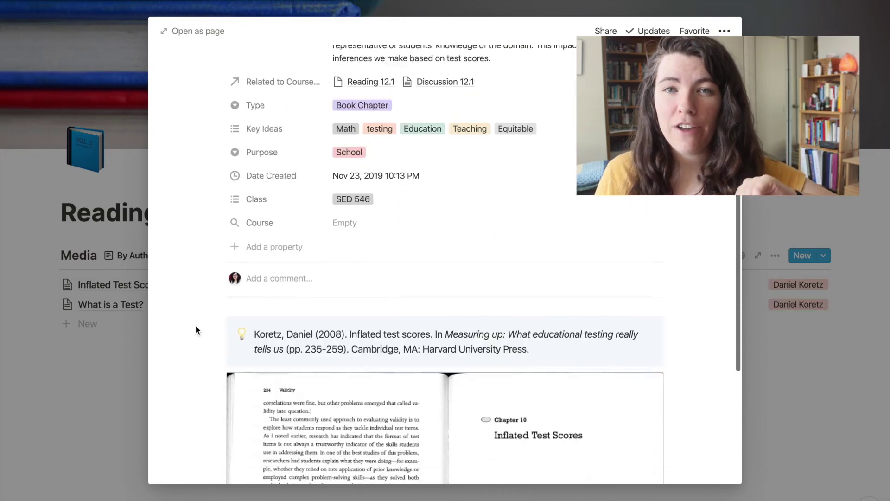
{"action": "scroll", "coordinate": [196, 330], "scroll_direction": "down", "scroll_amount": 1}
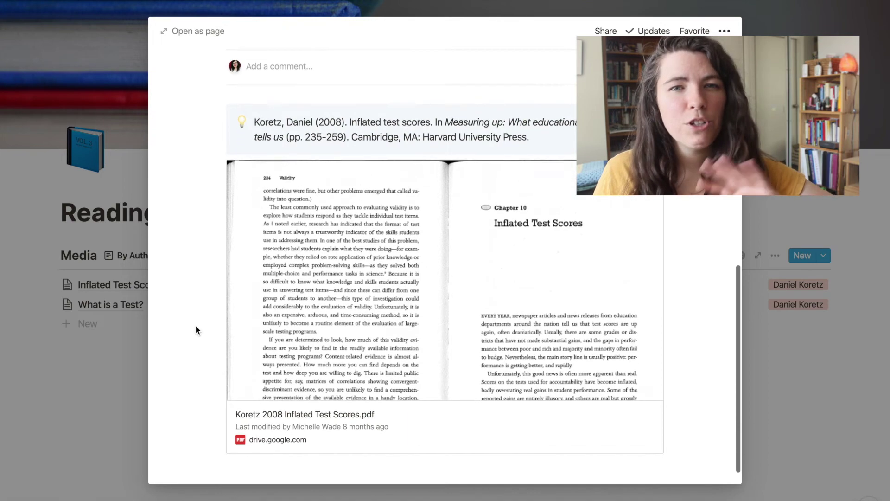
{"action": "left_click", "coordinate": [287, 417]}
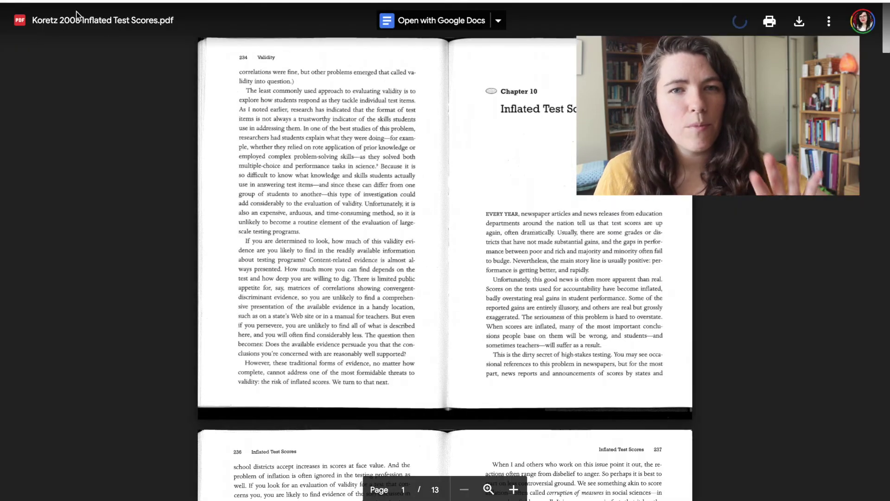
{"action": "scroll", "coordinate": [262, 248], "scroll_direction": "down", "scroll_amount": 6}
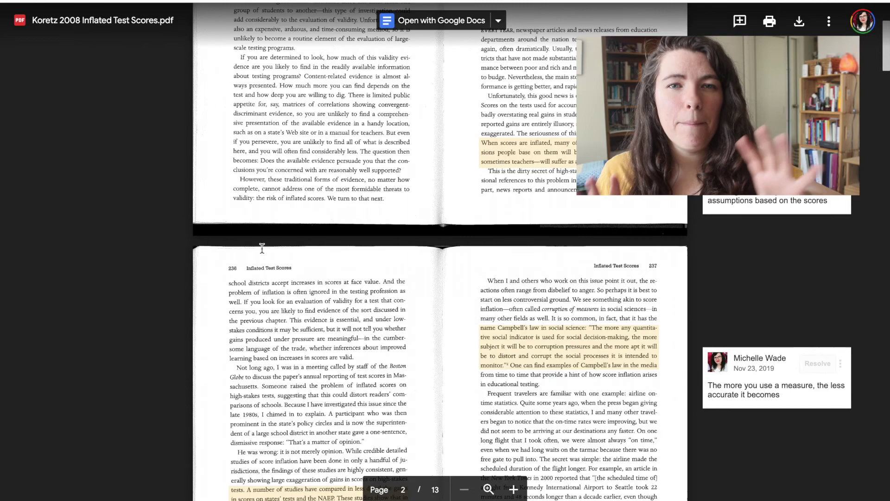
{"action": "scroll", "coordinate": [262, 249], "scroll_direction": "down", "scroll_amount": 5}
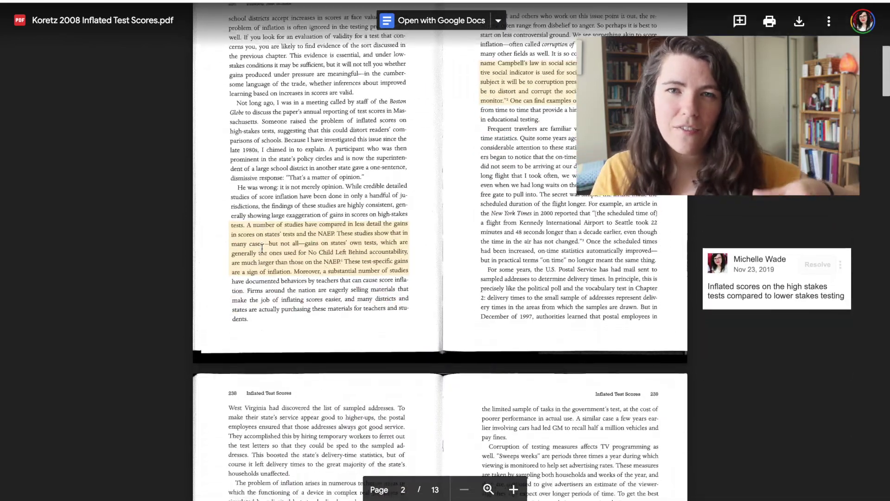
{"action": "scroll", "coordinate": [262, 249], "scroll_direction": "down", "scroll_amount": 5}
- Close the Koretz PDF and open the Course Plan page listing the 8 courses
{"action": "key", "text": "Escape"}
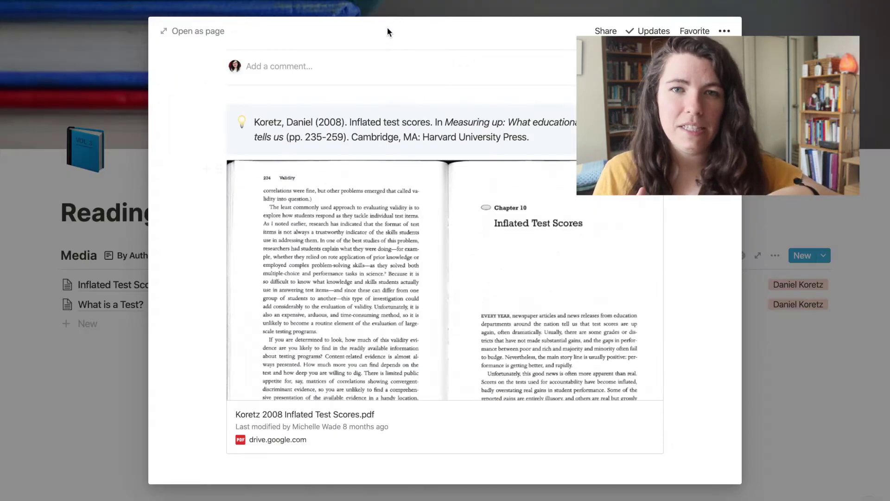
{"action": "scroll", "coordinate": [452, 121], "scroll_direction": "up", "scroll_amount": 6}
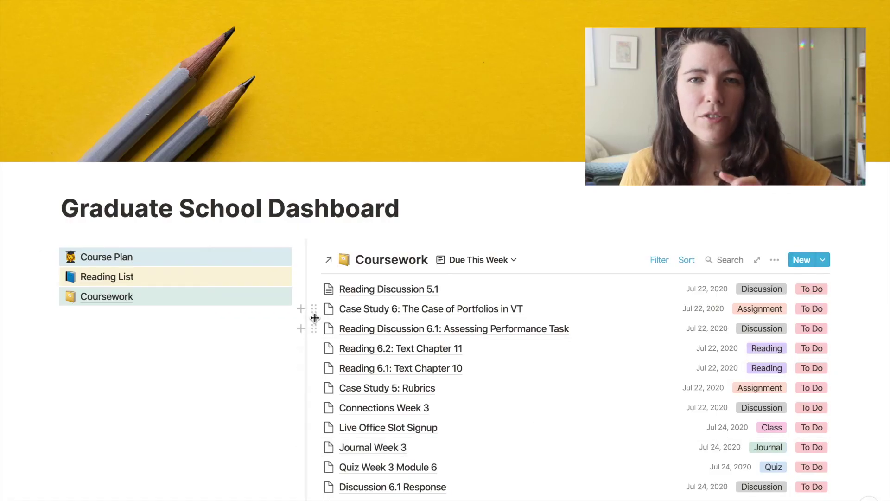
{"action": "left_click", "coordinate": [122, 258]}
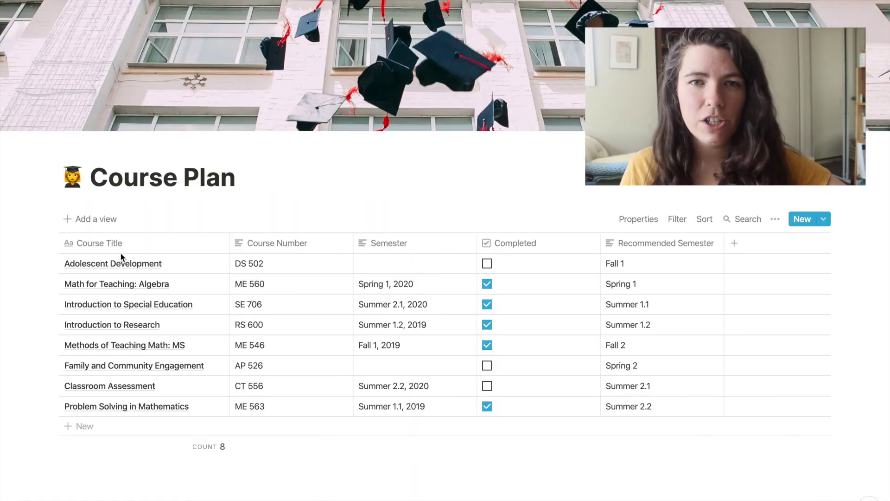